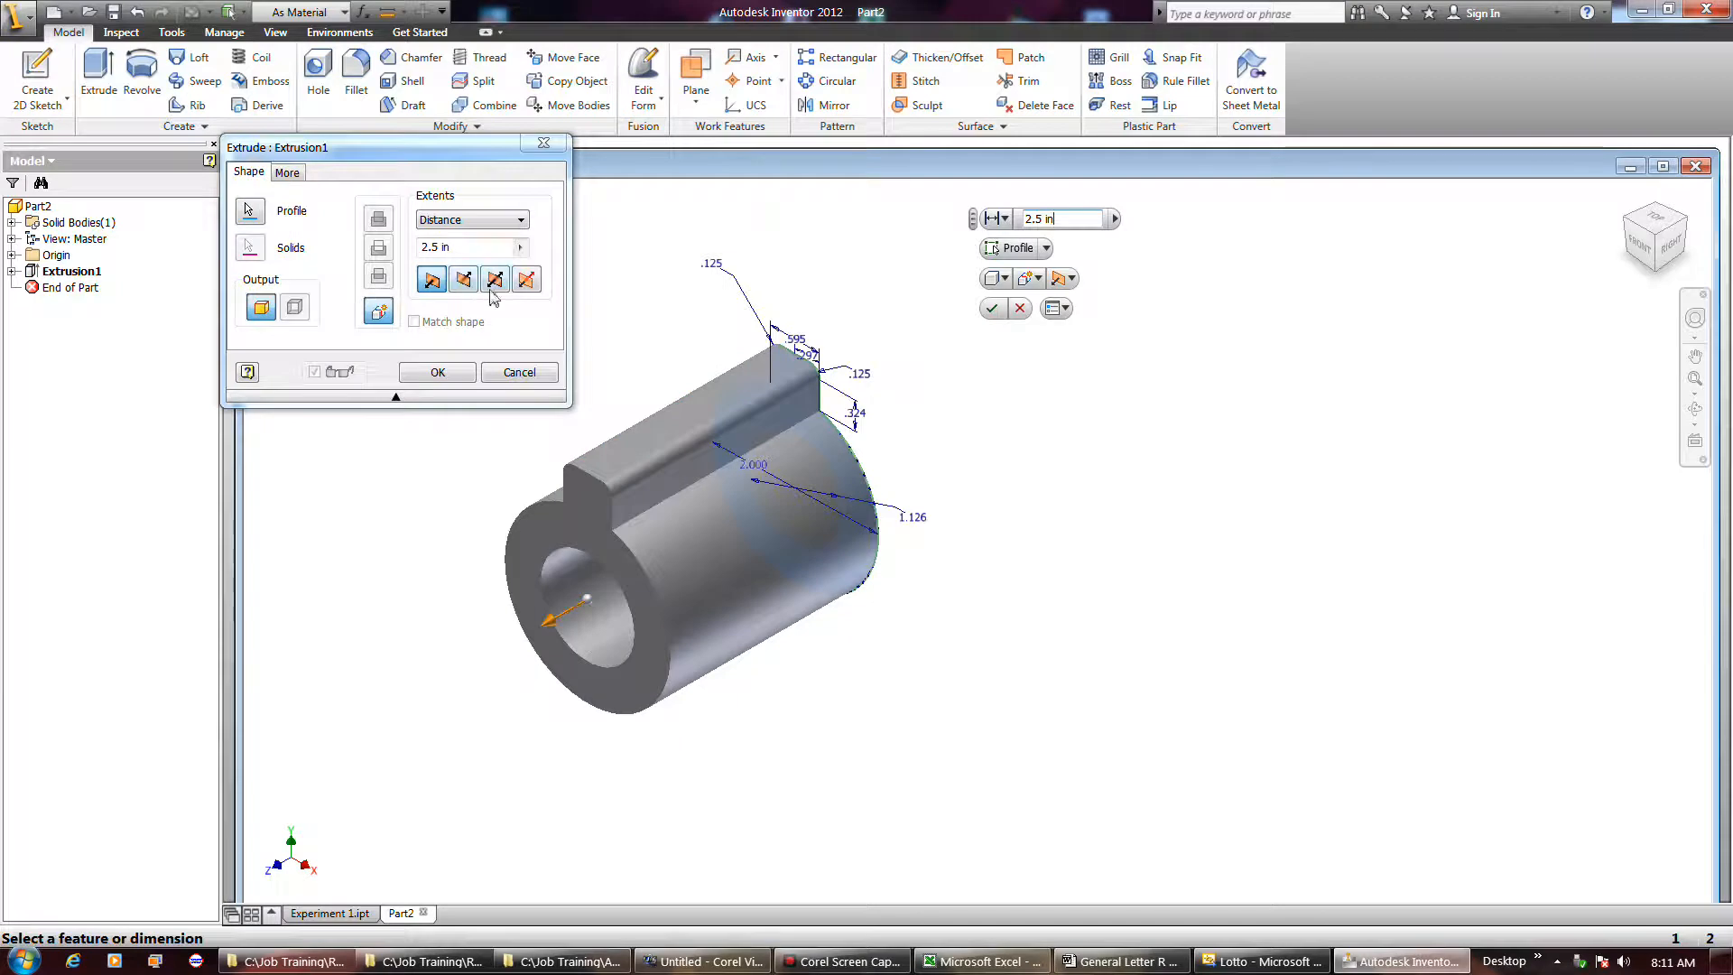
Make the extrusion asymmetric, 2.5 in long in each direction, and apply it.
left_click(525, 280)
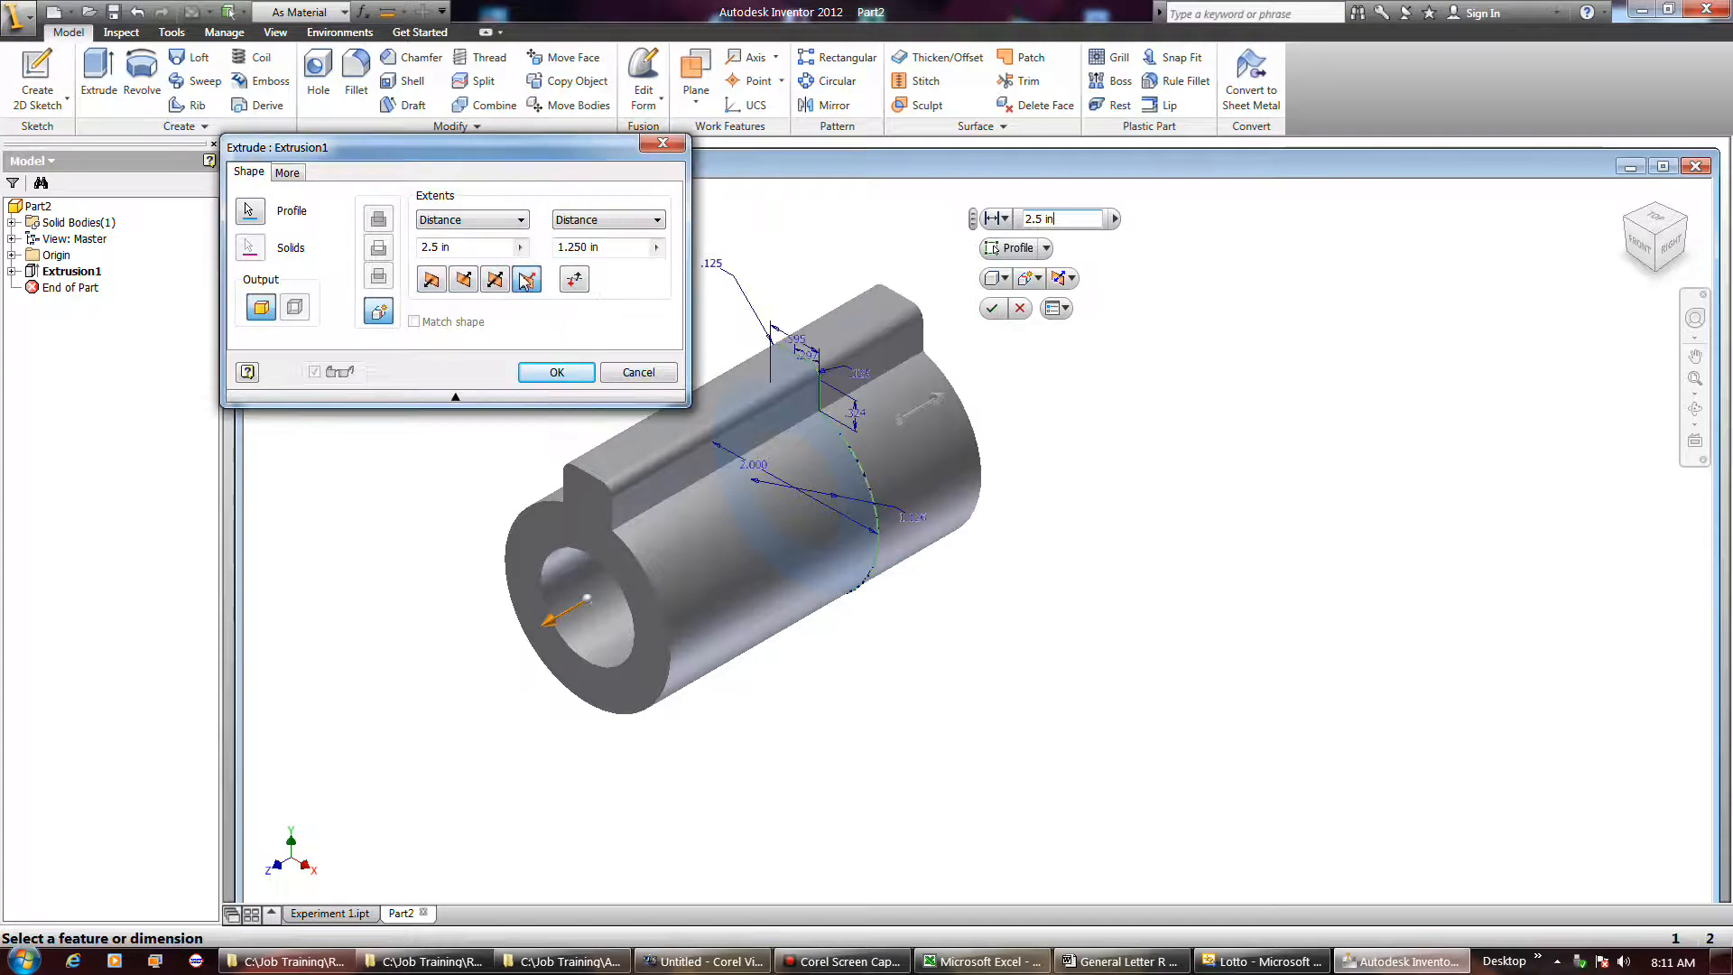
left_click(574, 285)
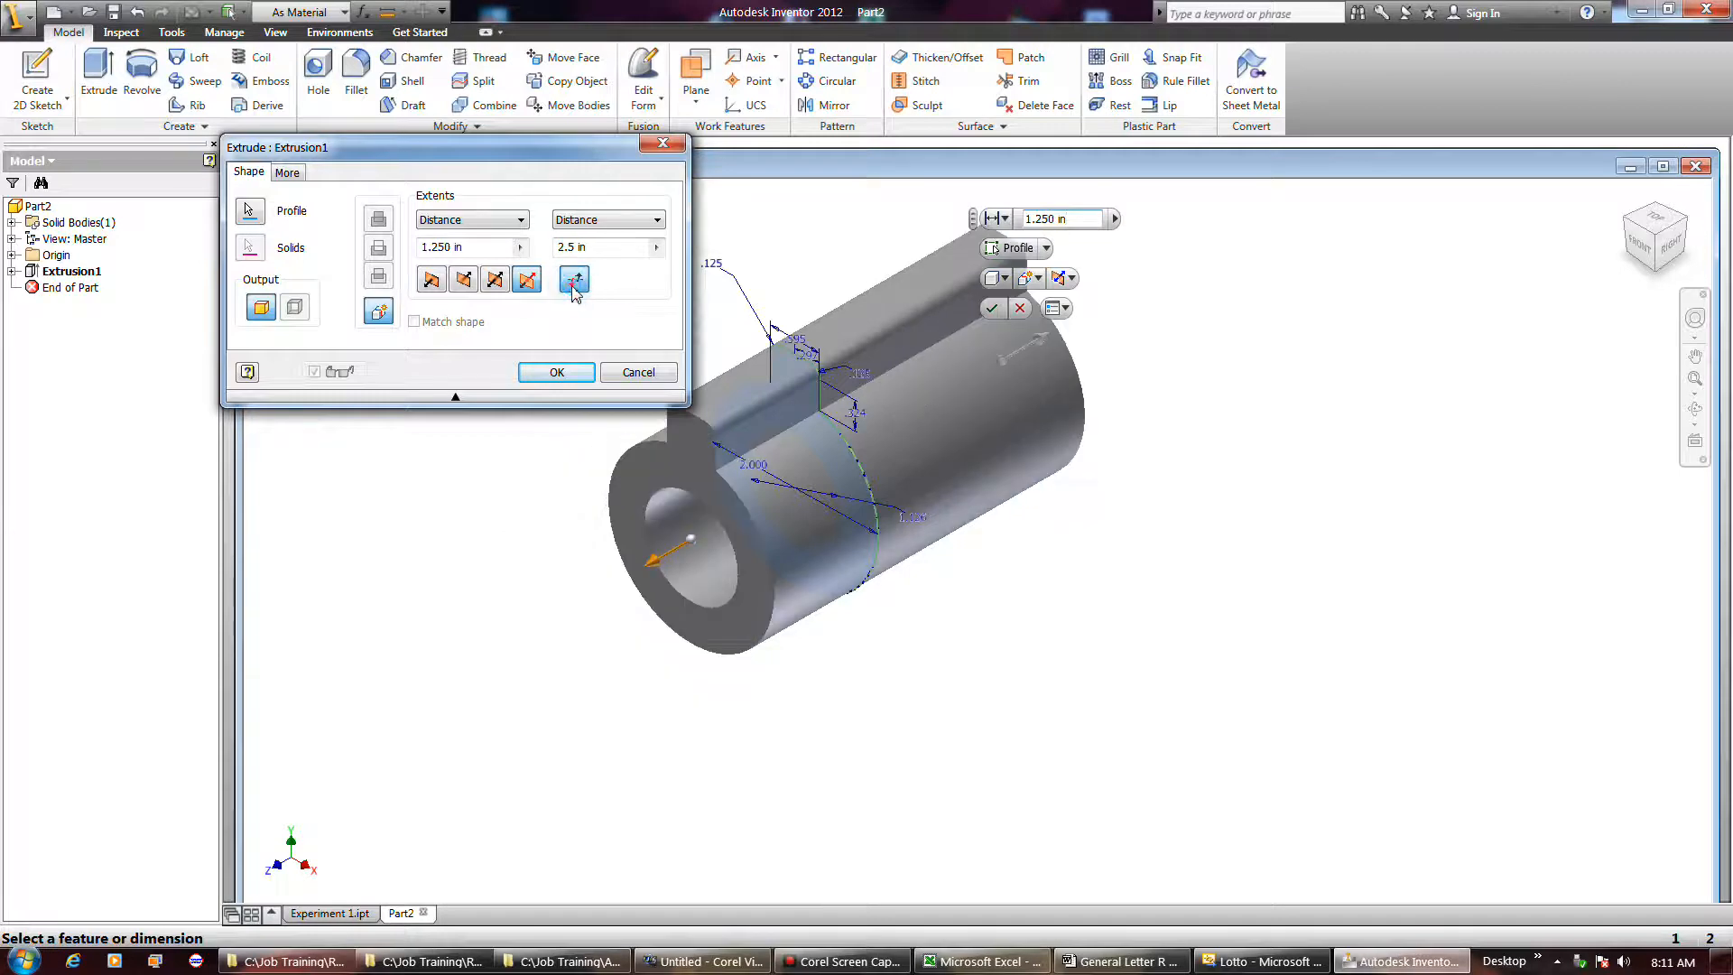
left_click(575, 287)
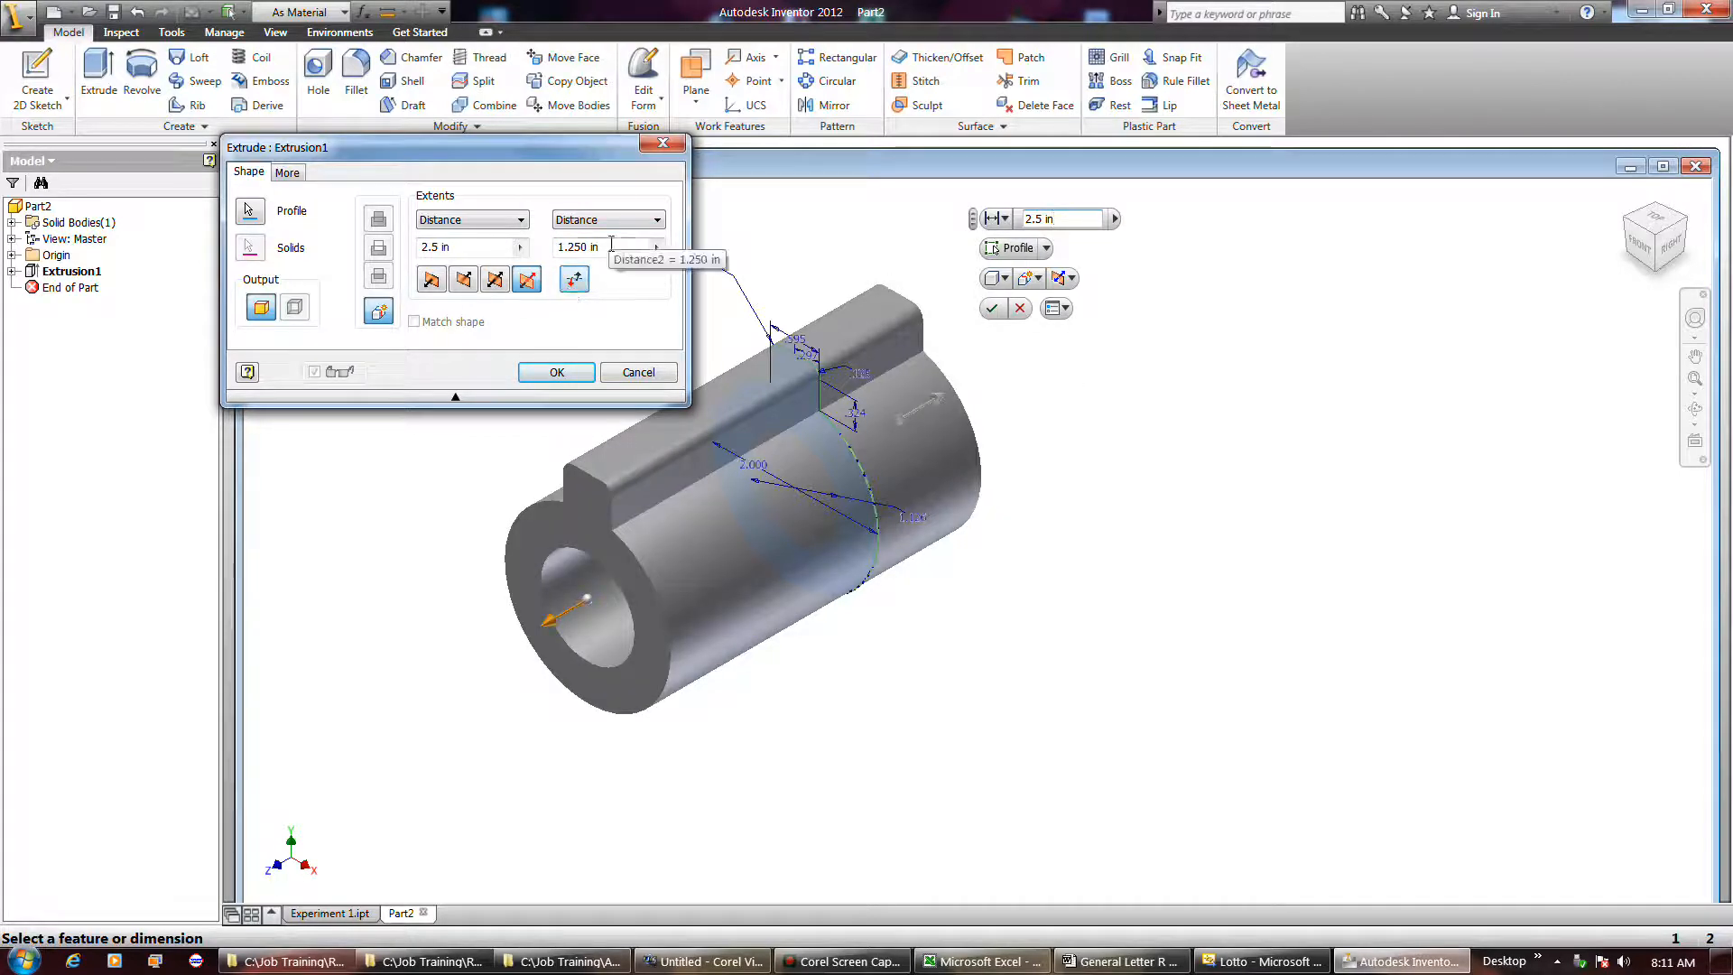
left_click_drag(619, 248, 580, 253)
double_click(569, 251)
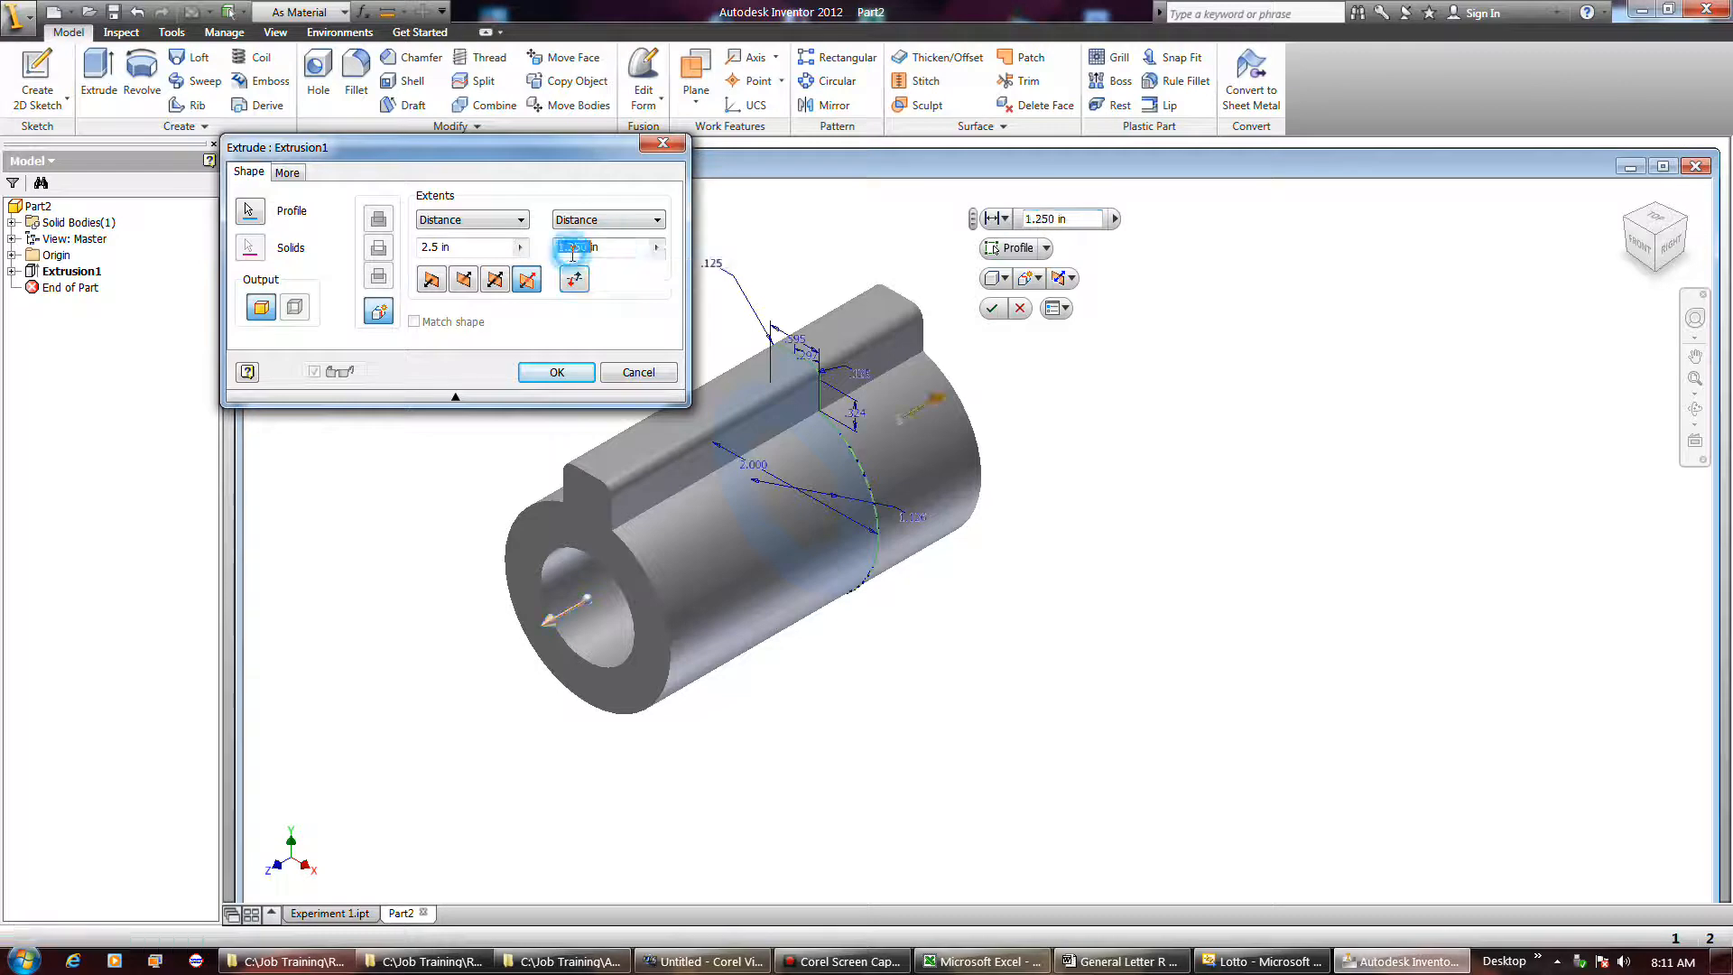
type("2.")
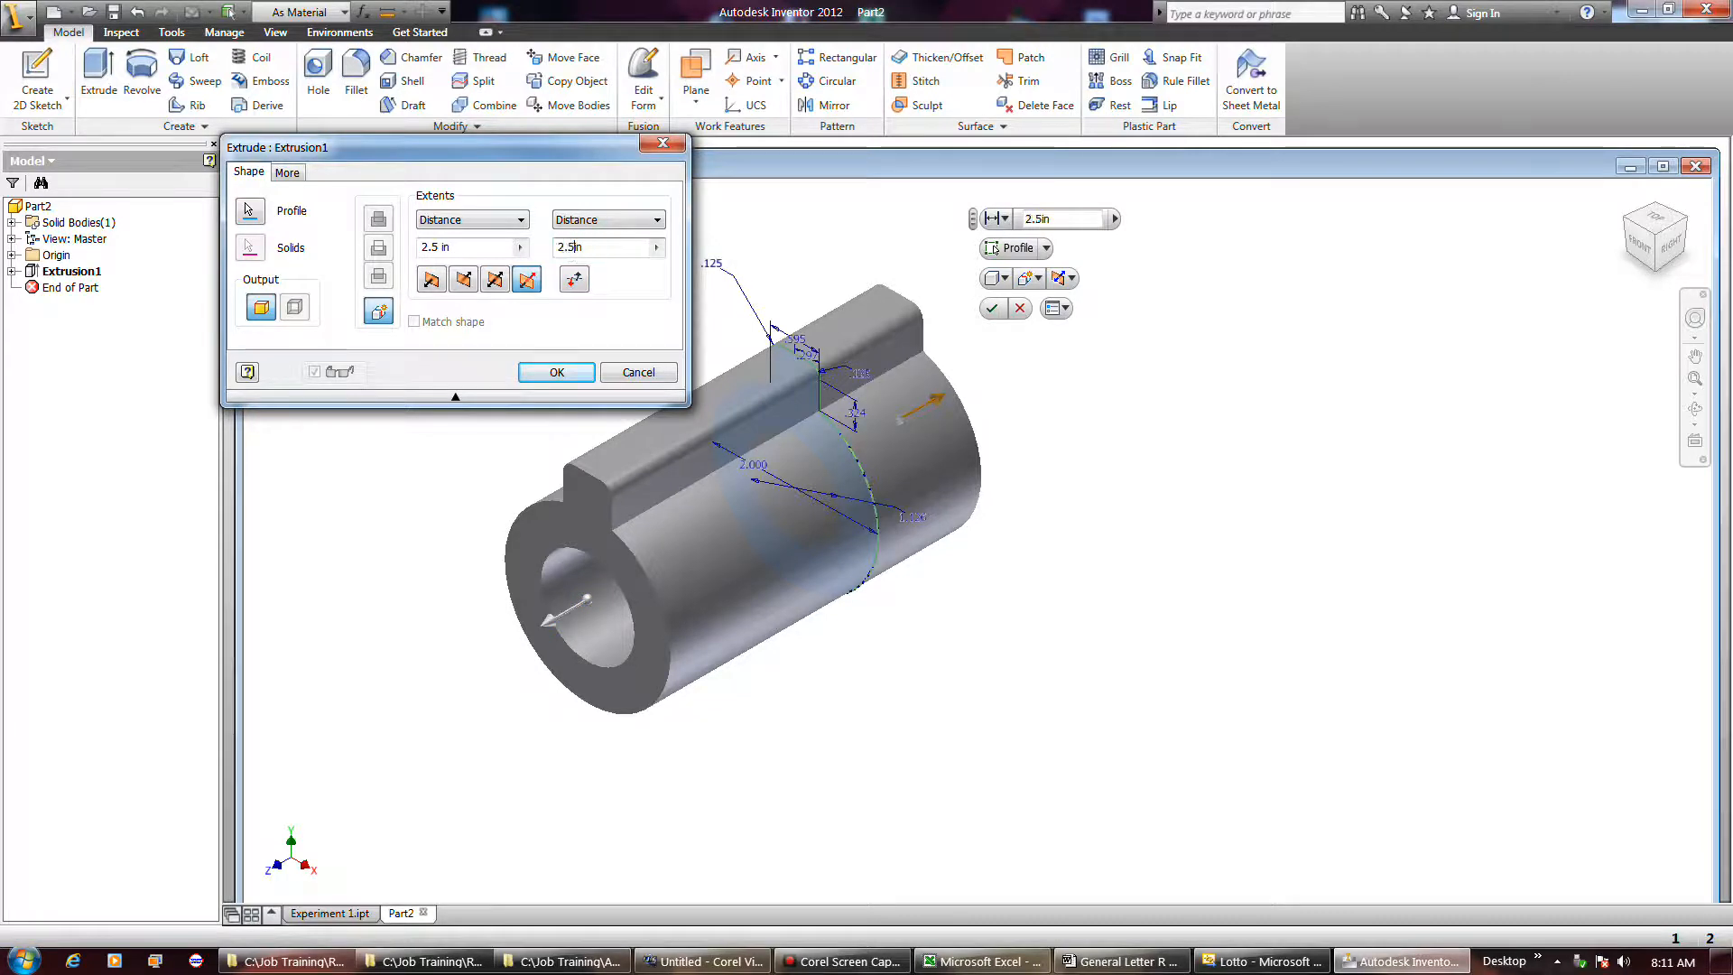
type("5")
key("Return")
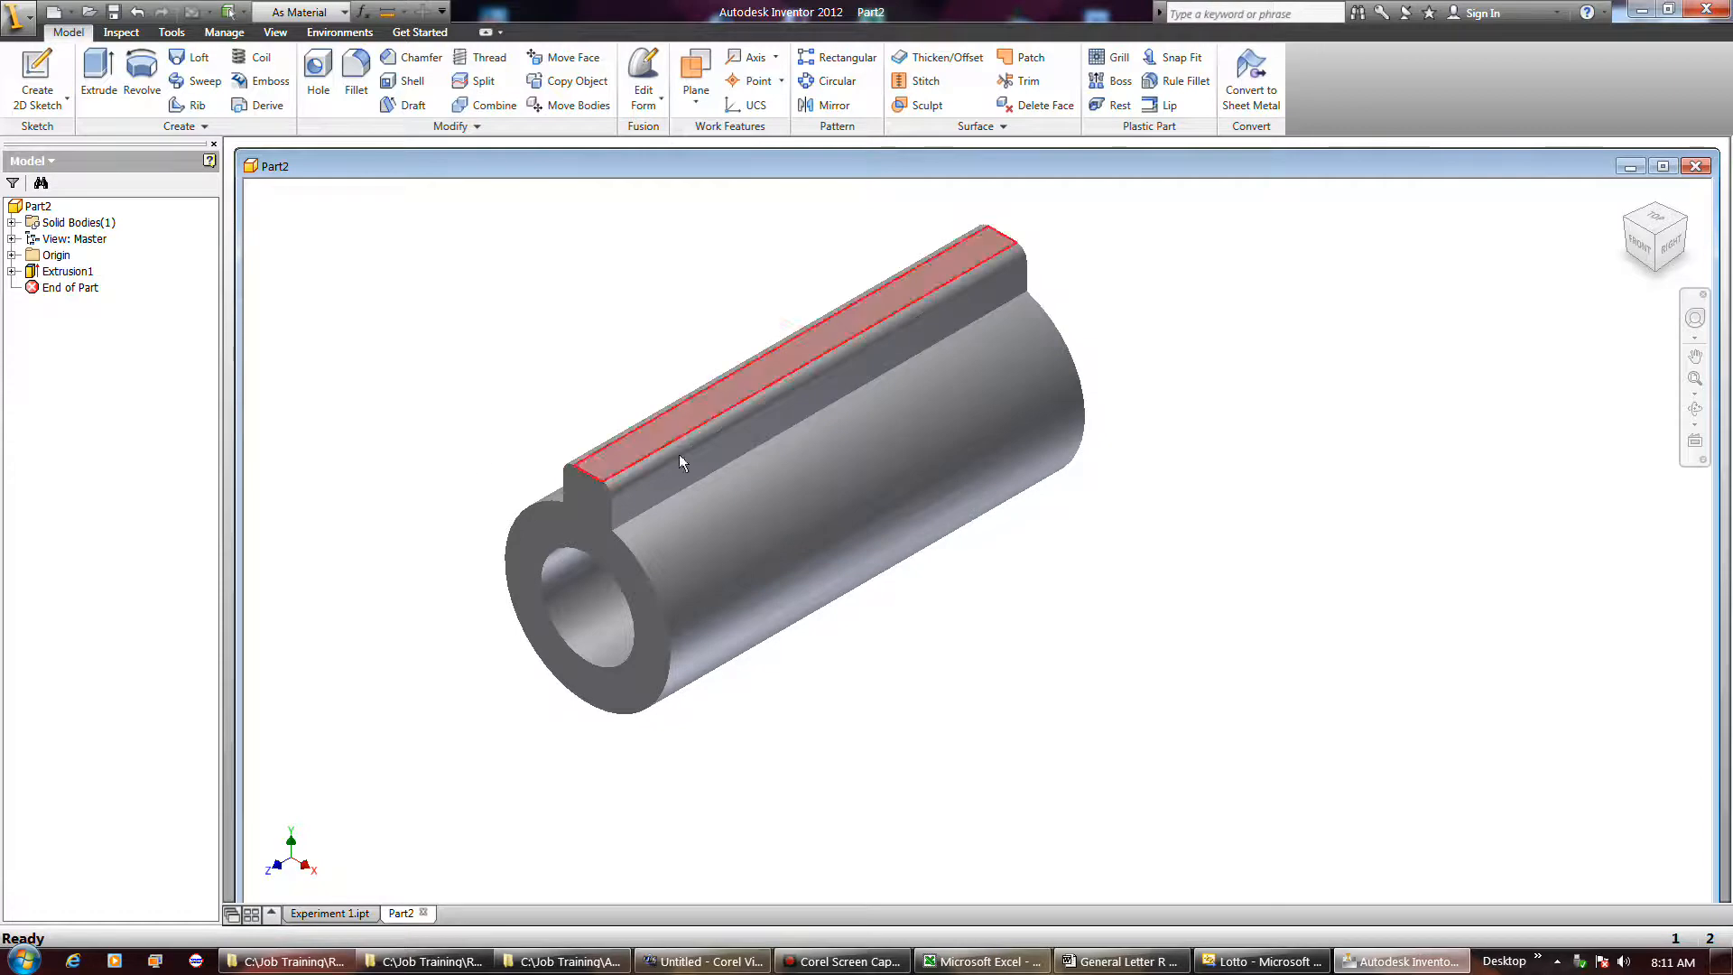
Open the extrusion for editing and examine the extent types available for its two directions.
left_click(815, 509)
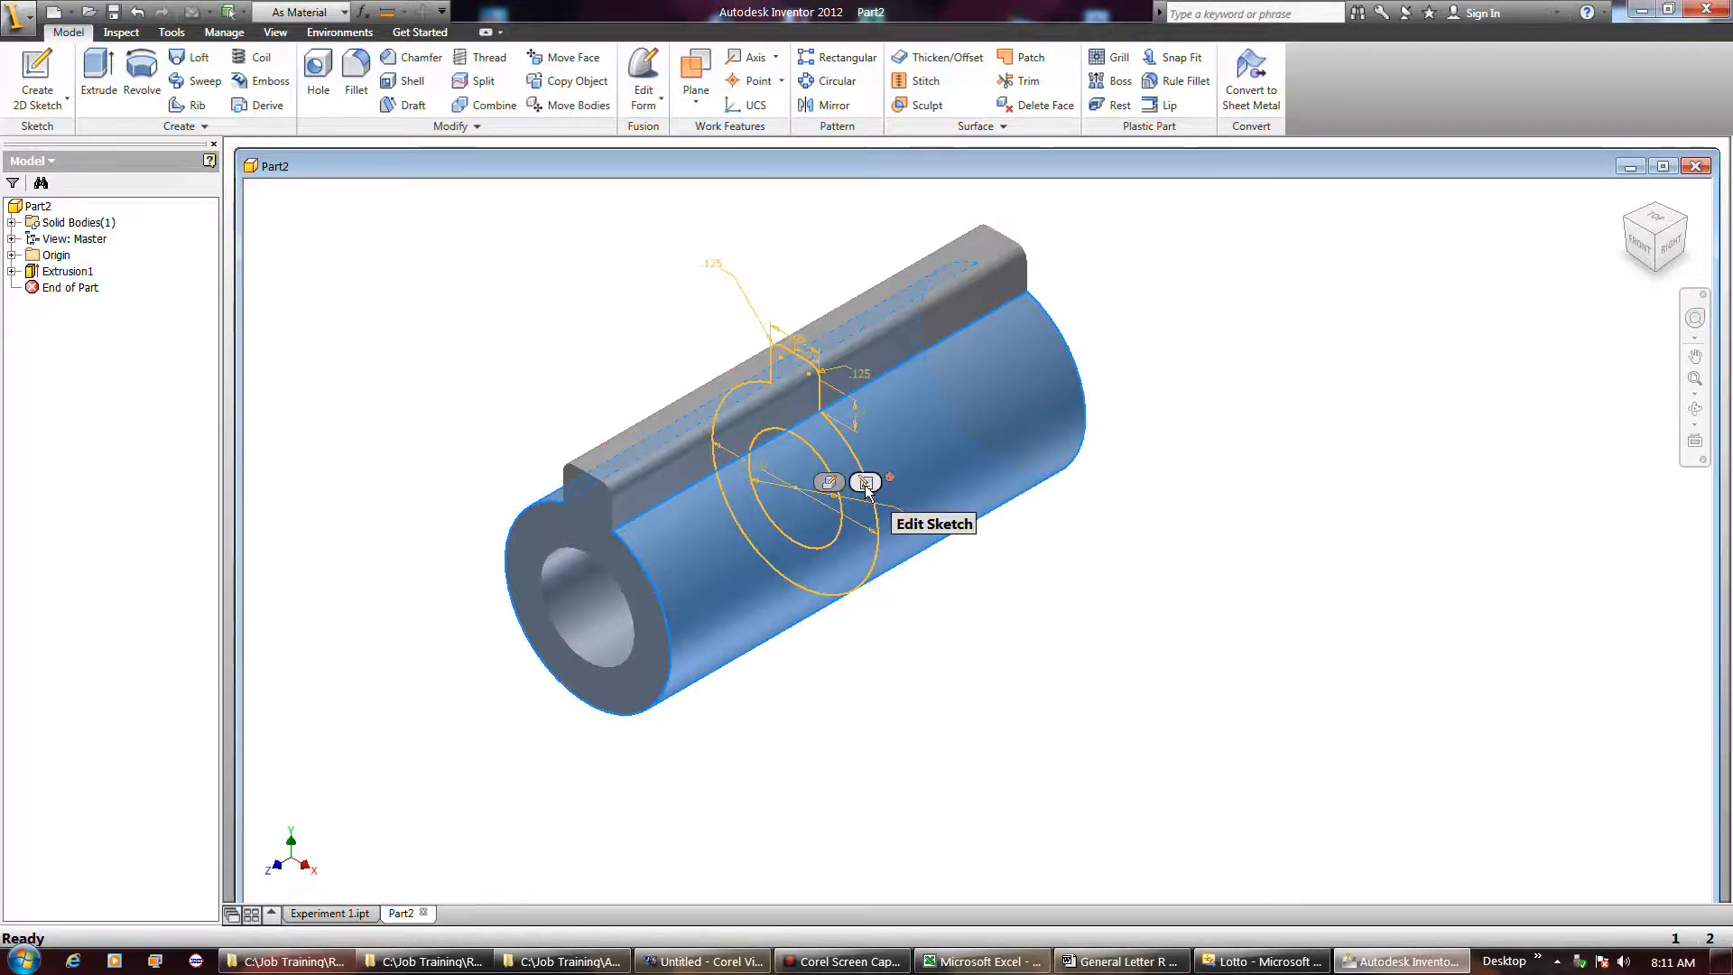
left_click(829, 482)
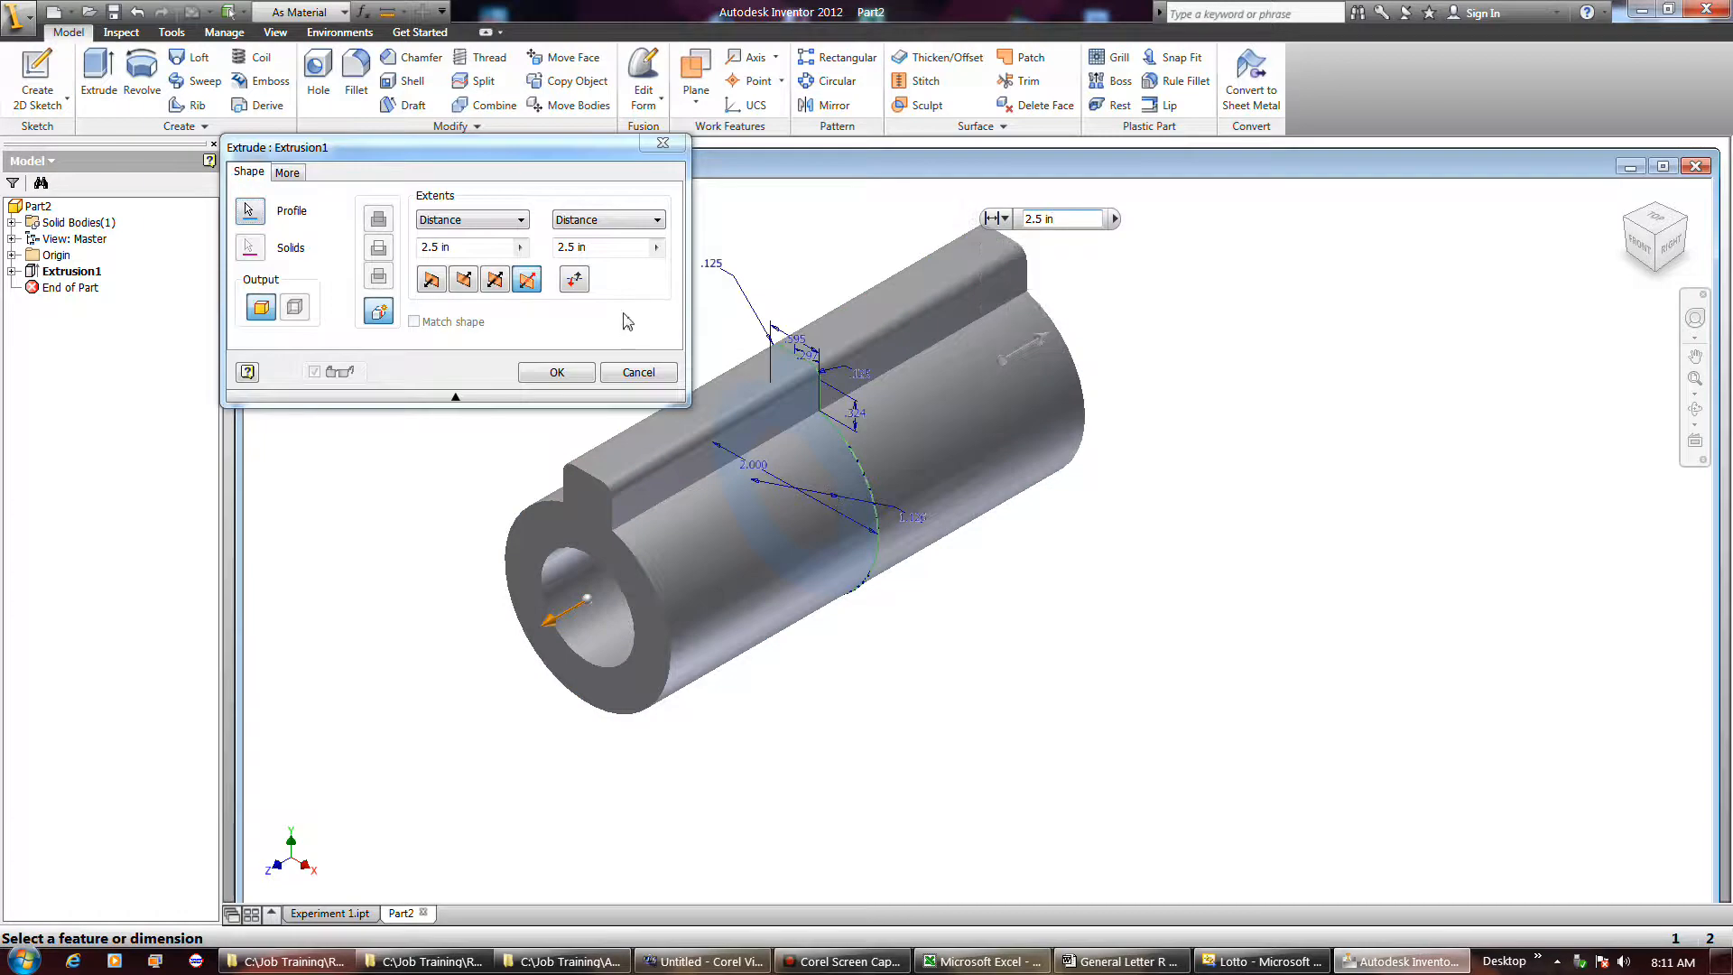
left_click(617, 226)
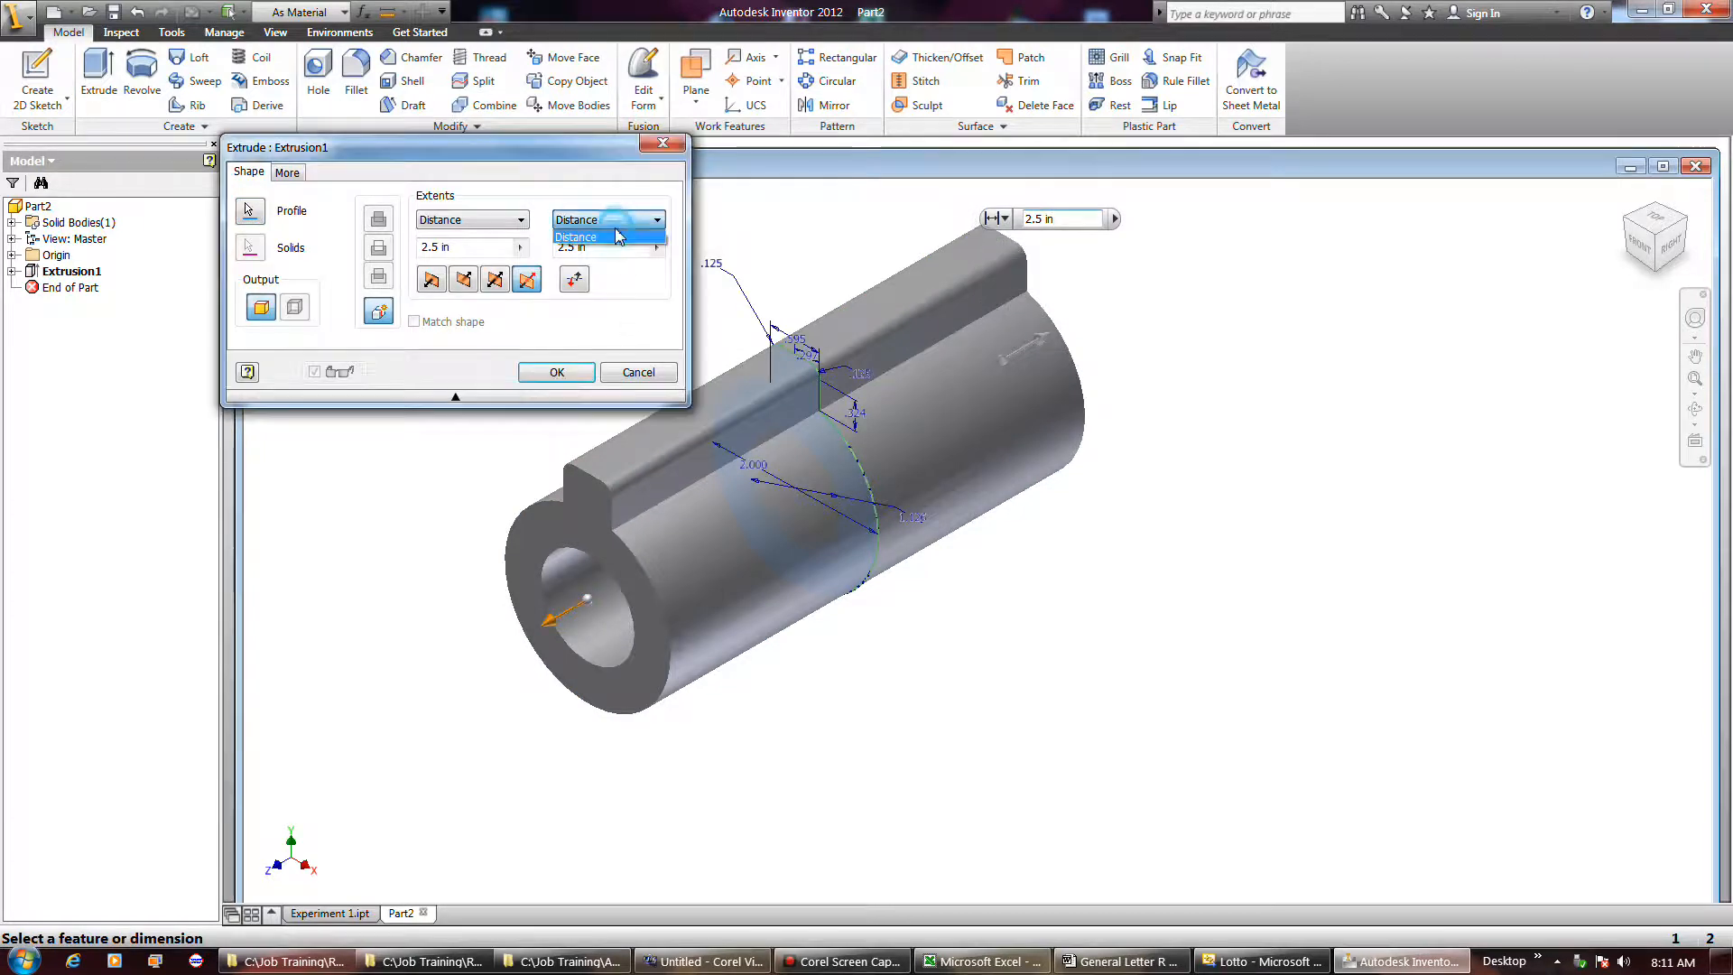
left_click(523, 220)
left_click(524, 220)
left_click(525, 217)
left_click(525, 219)
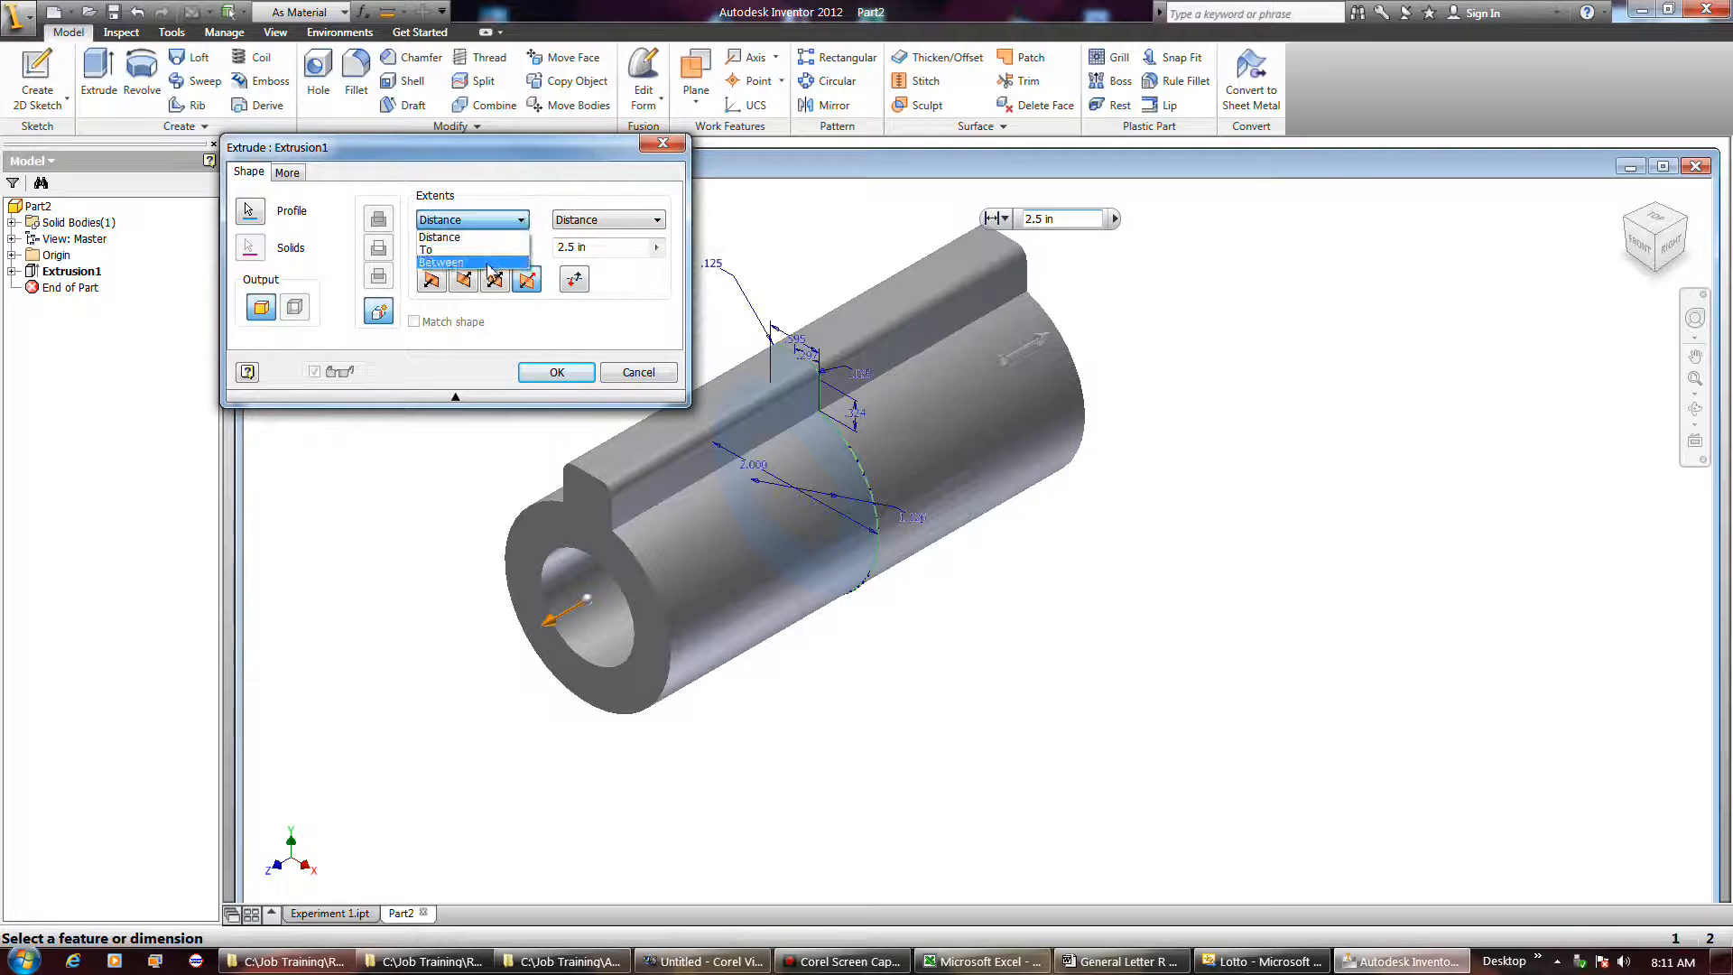
left_click(530, 334)
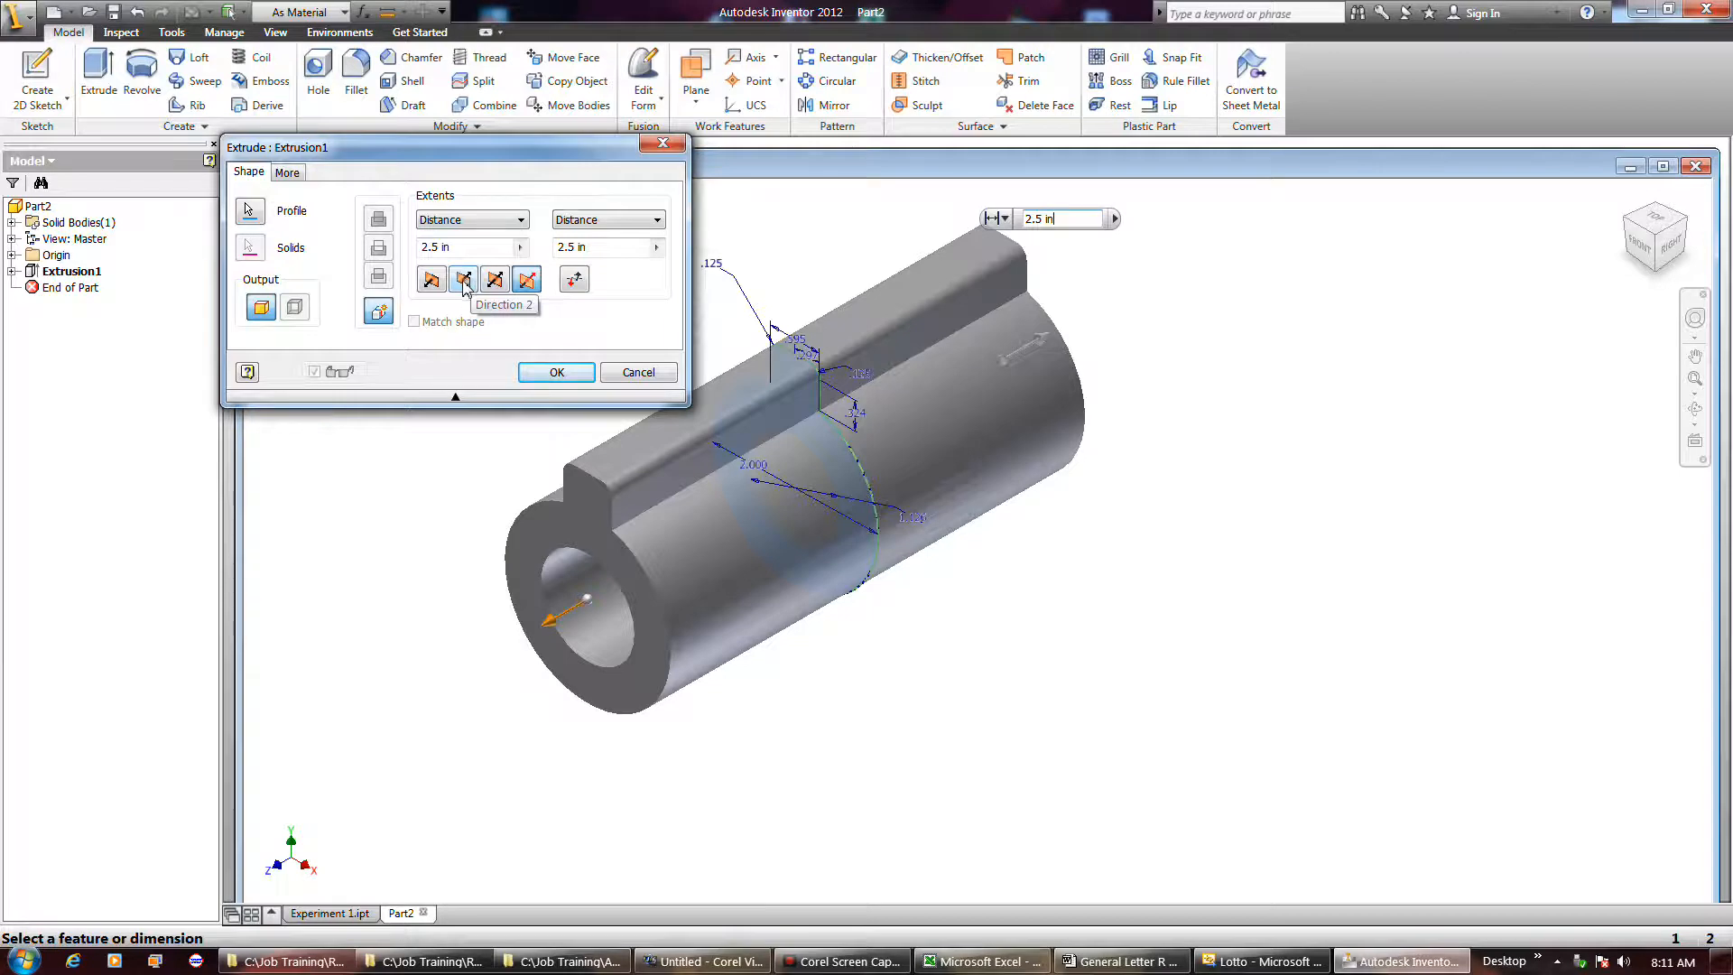
Change the extrusion to run only in Direction 2, keeping the existing profile selection.
left_click(464, 282)
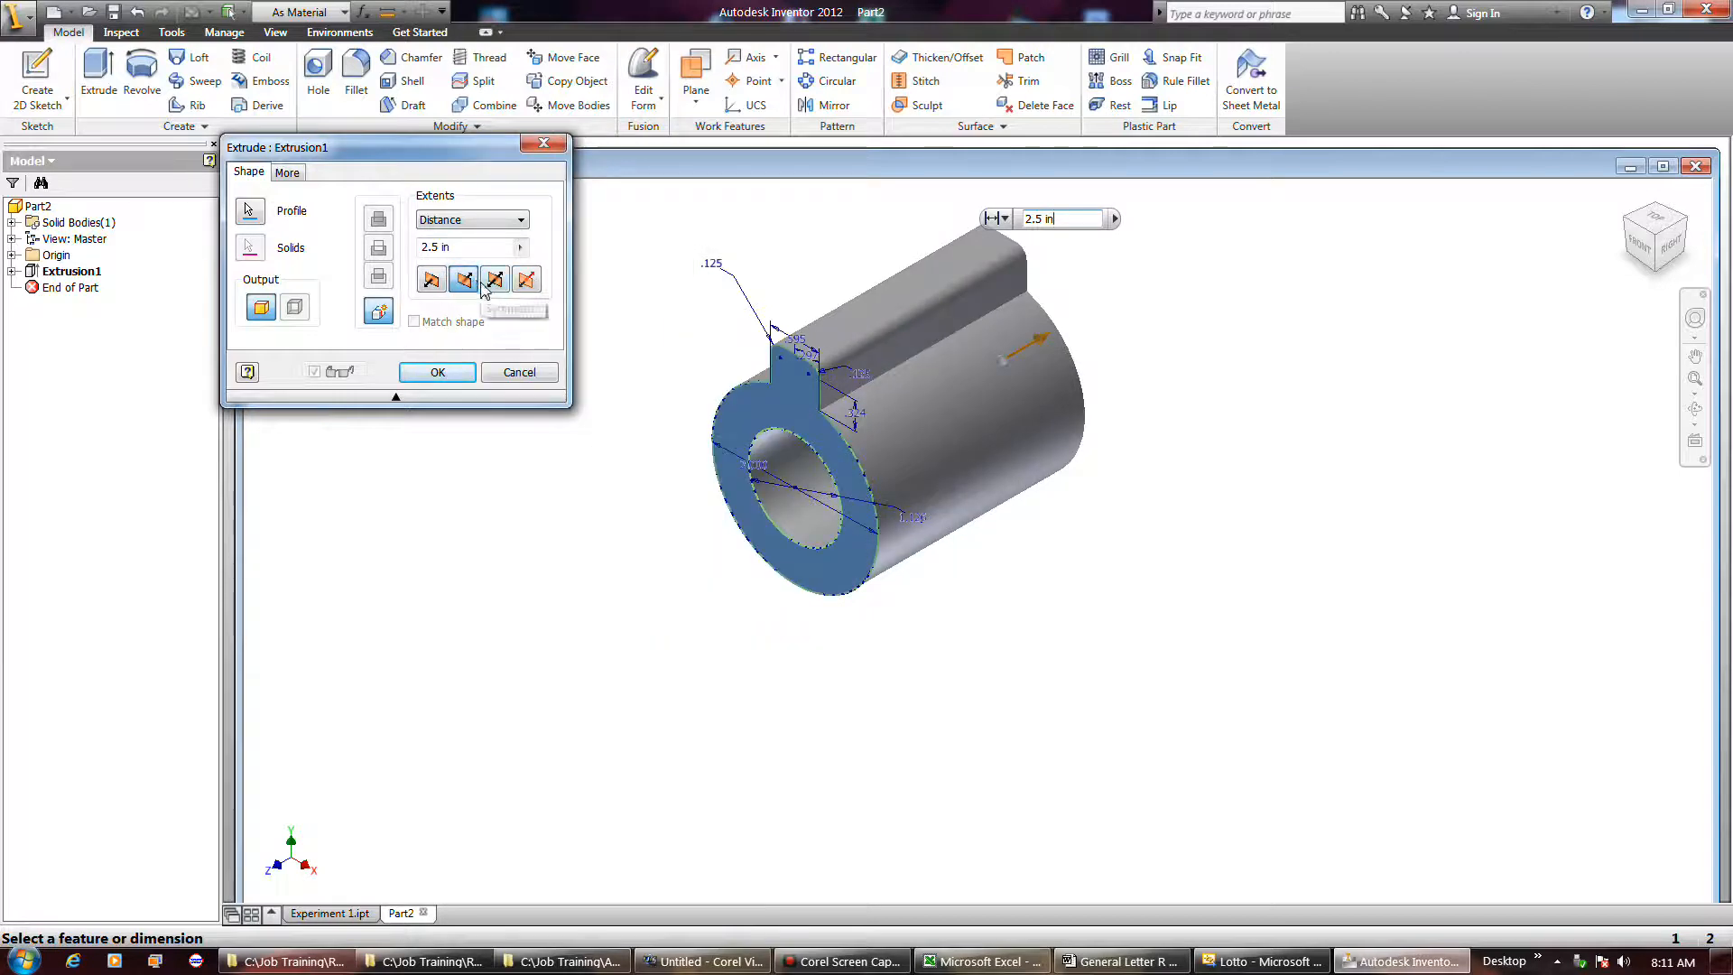
left_click(527, 280)
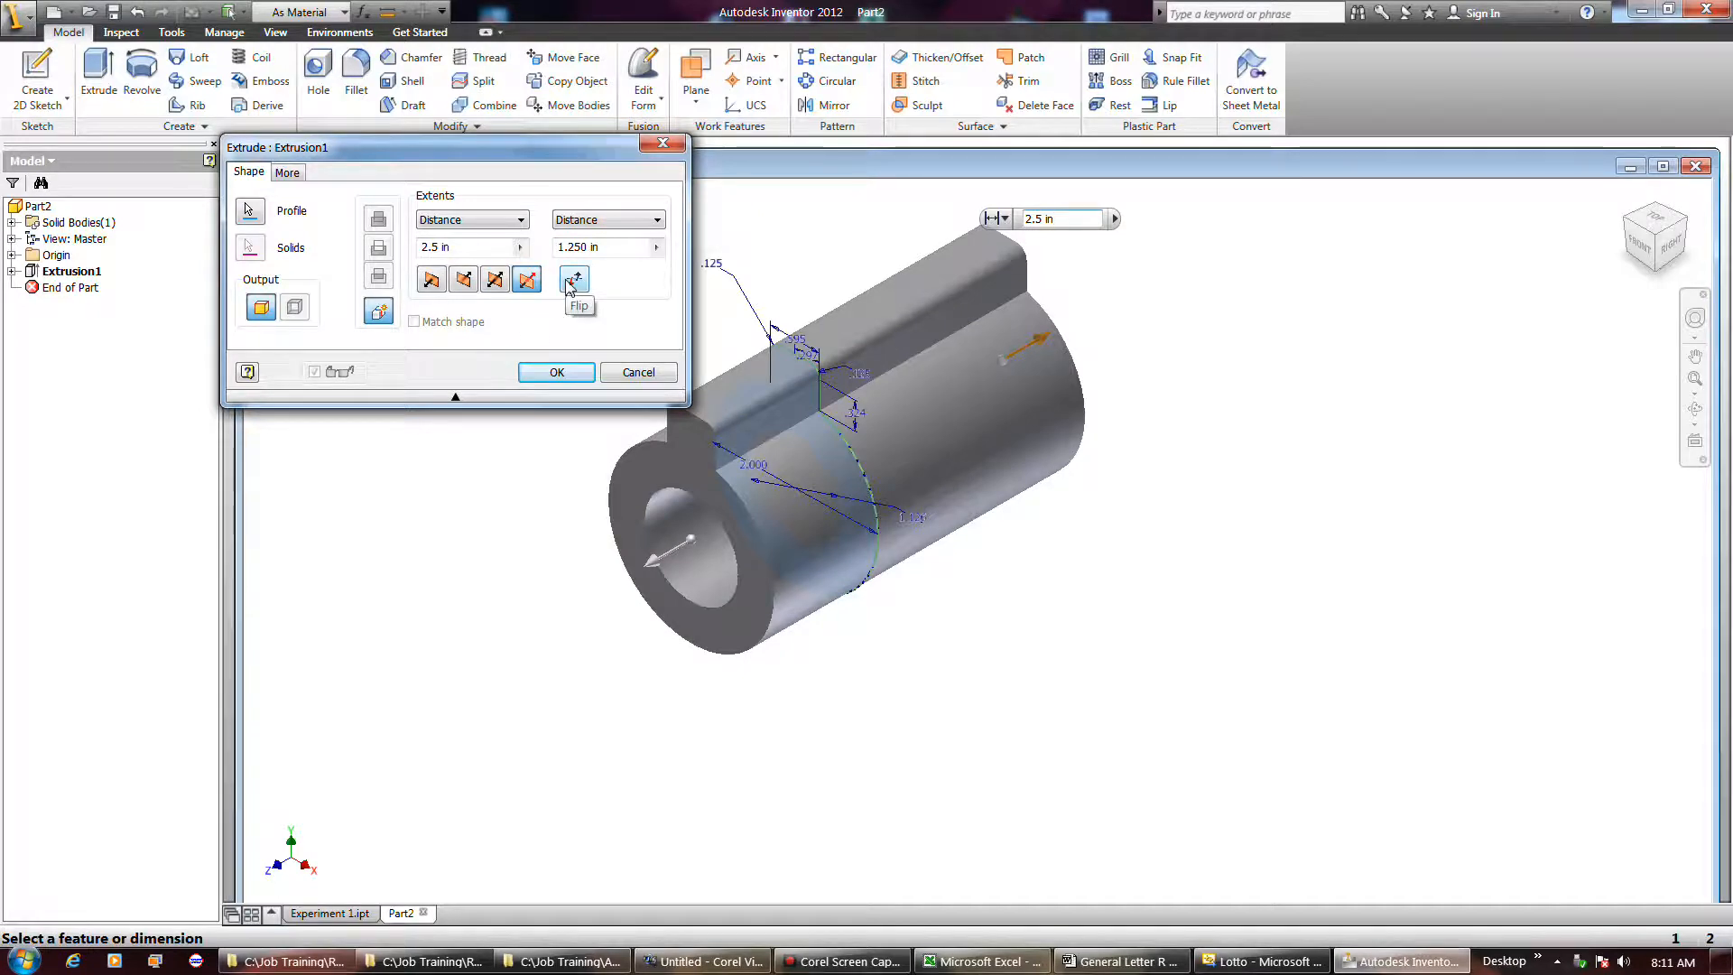
left_click(463, 283)
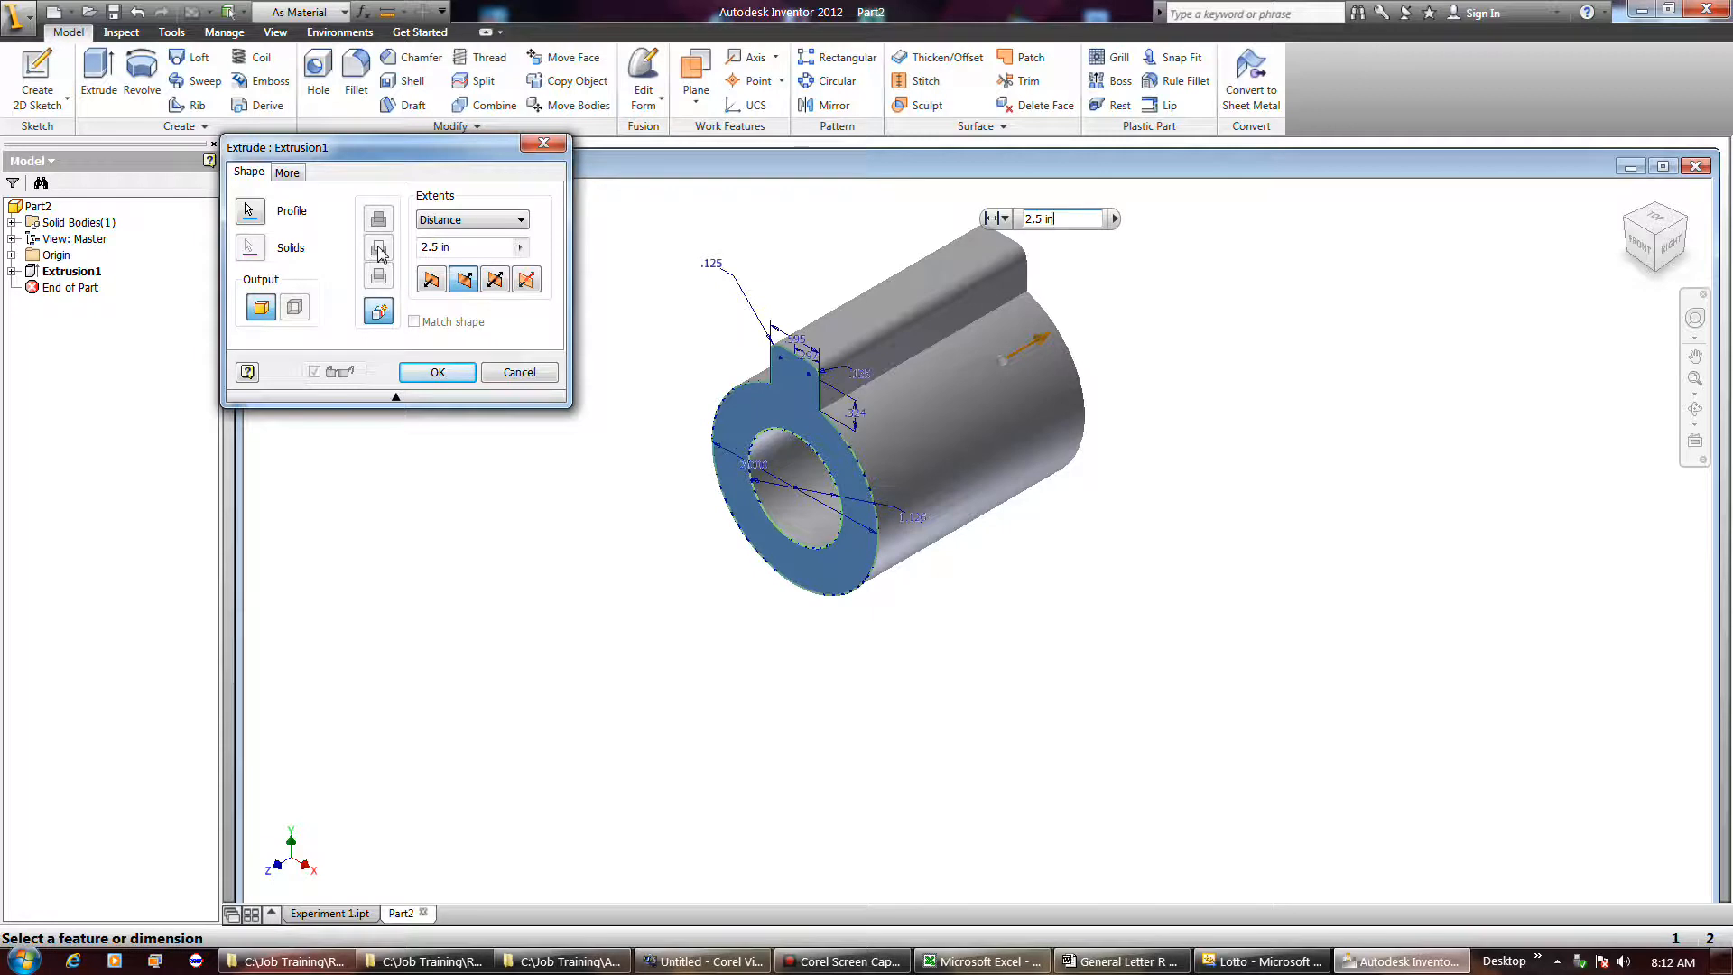
left_click(249, 211)
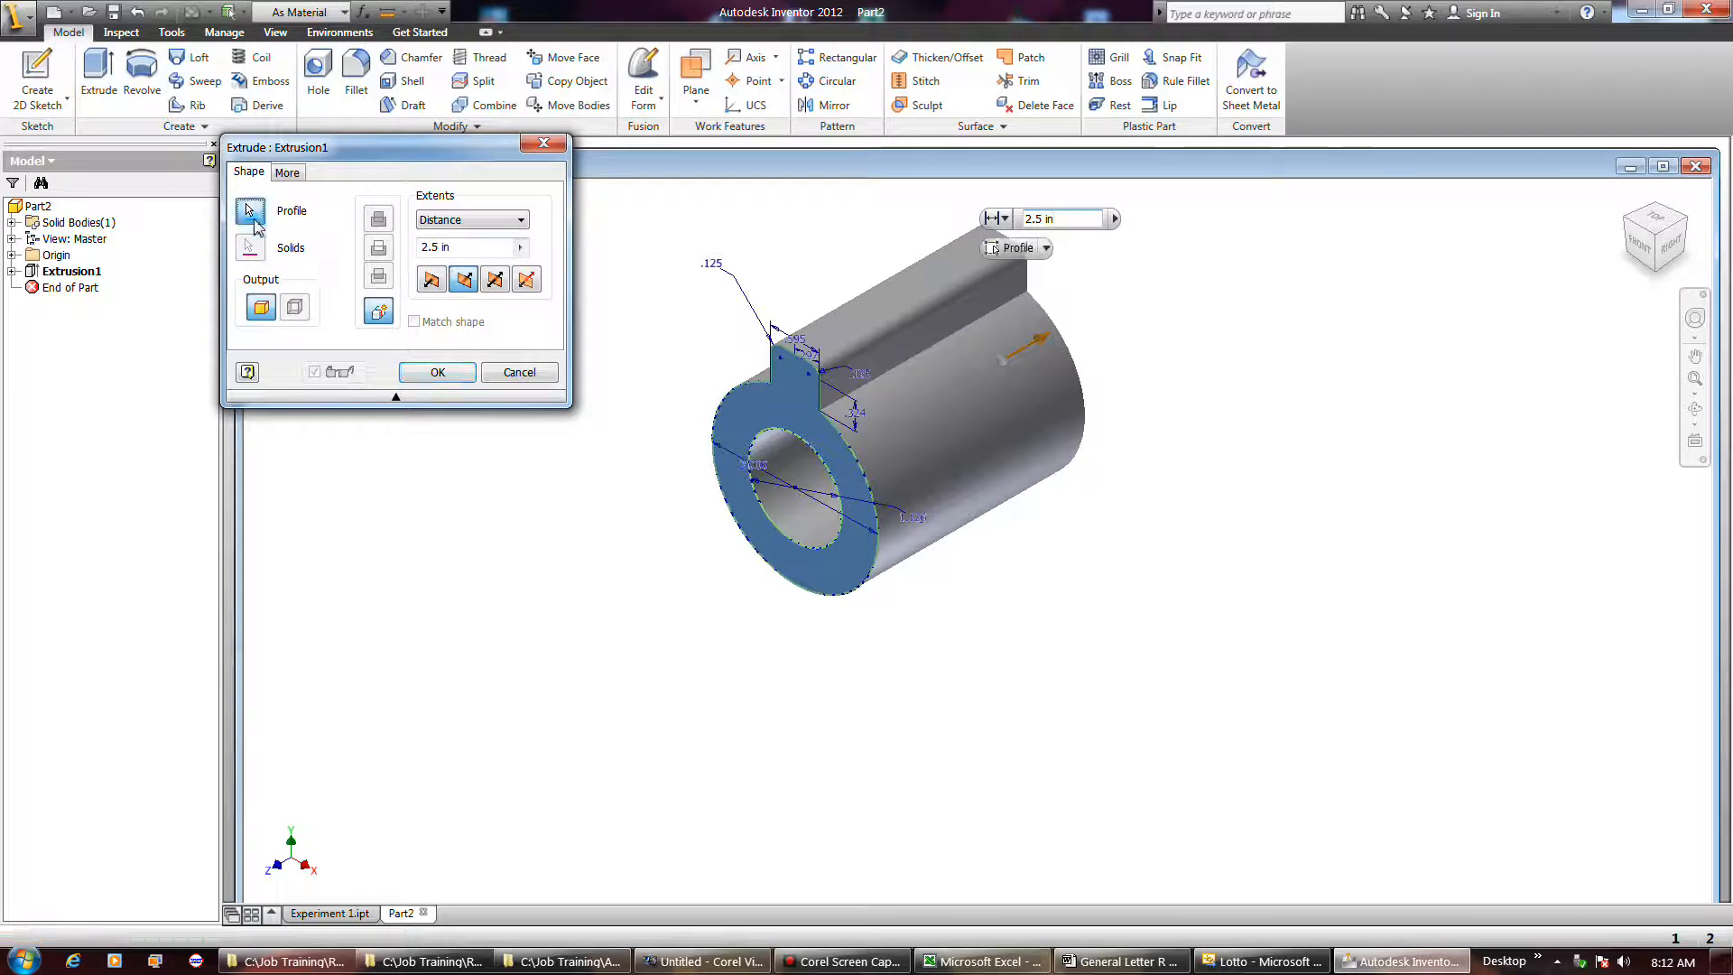
left_click(254, 219)
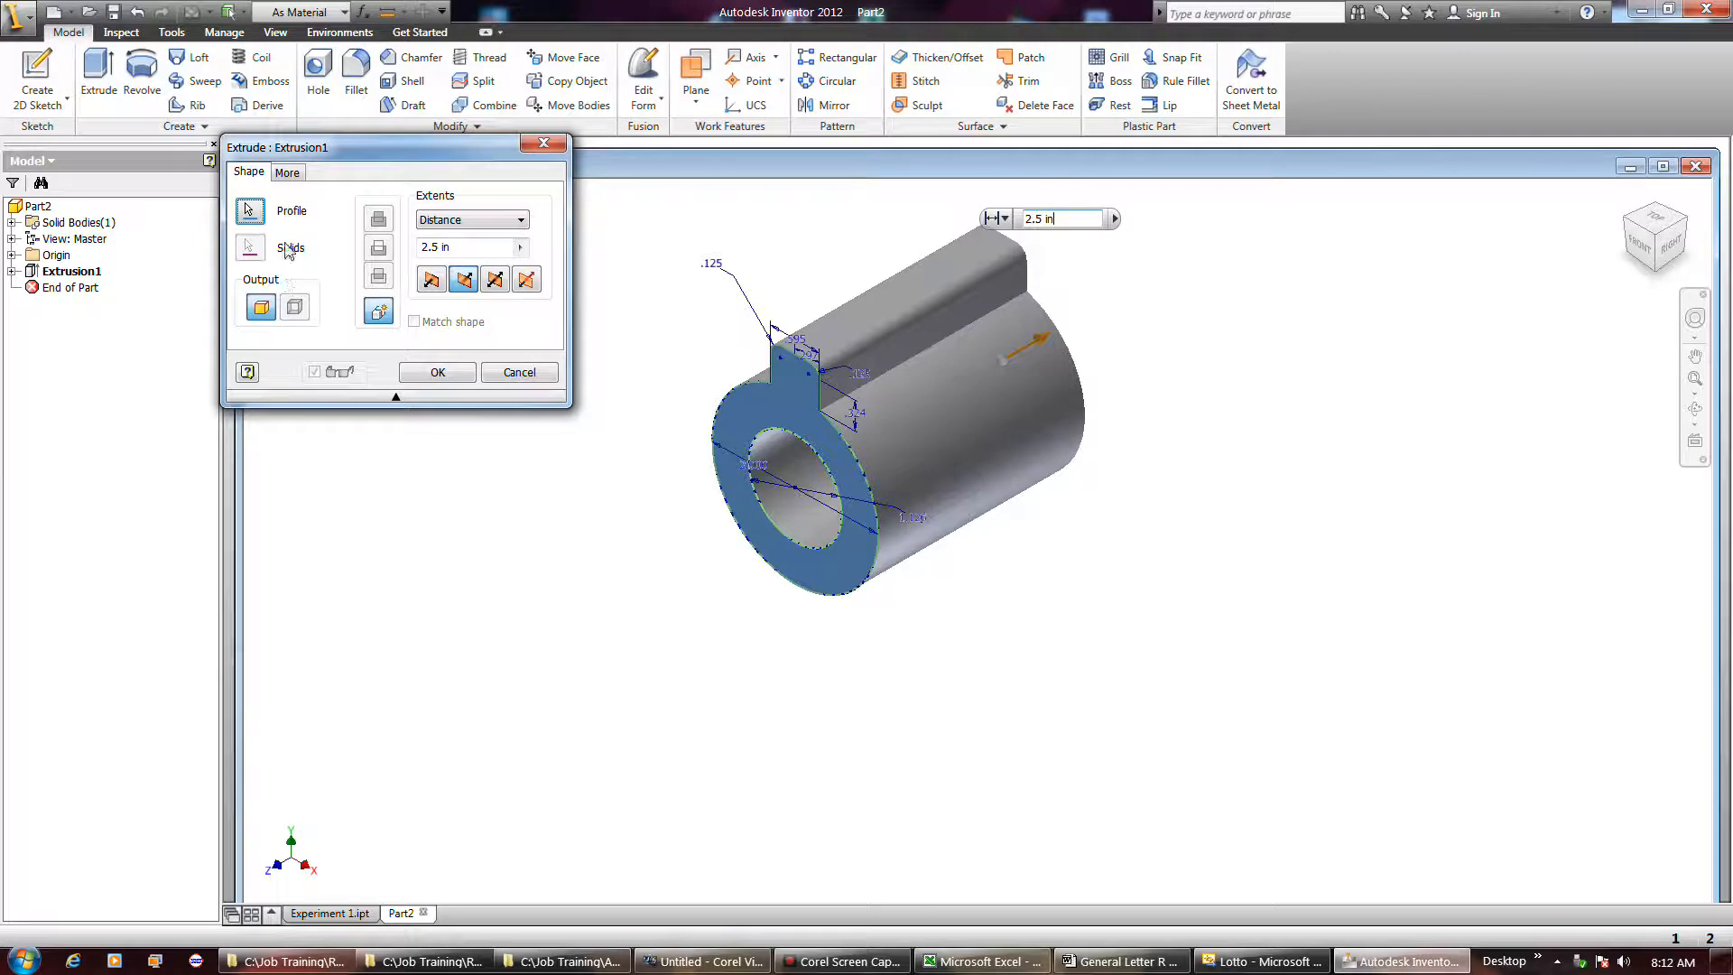
Give the extrusion a taper of 2 degrees and apply the edit.
left_click(285, 173)
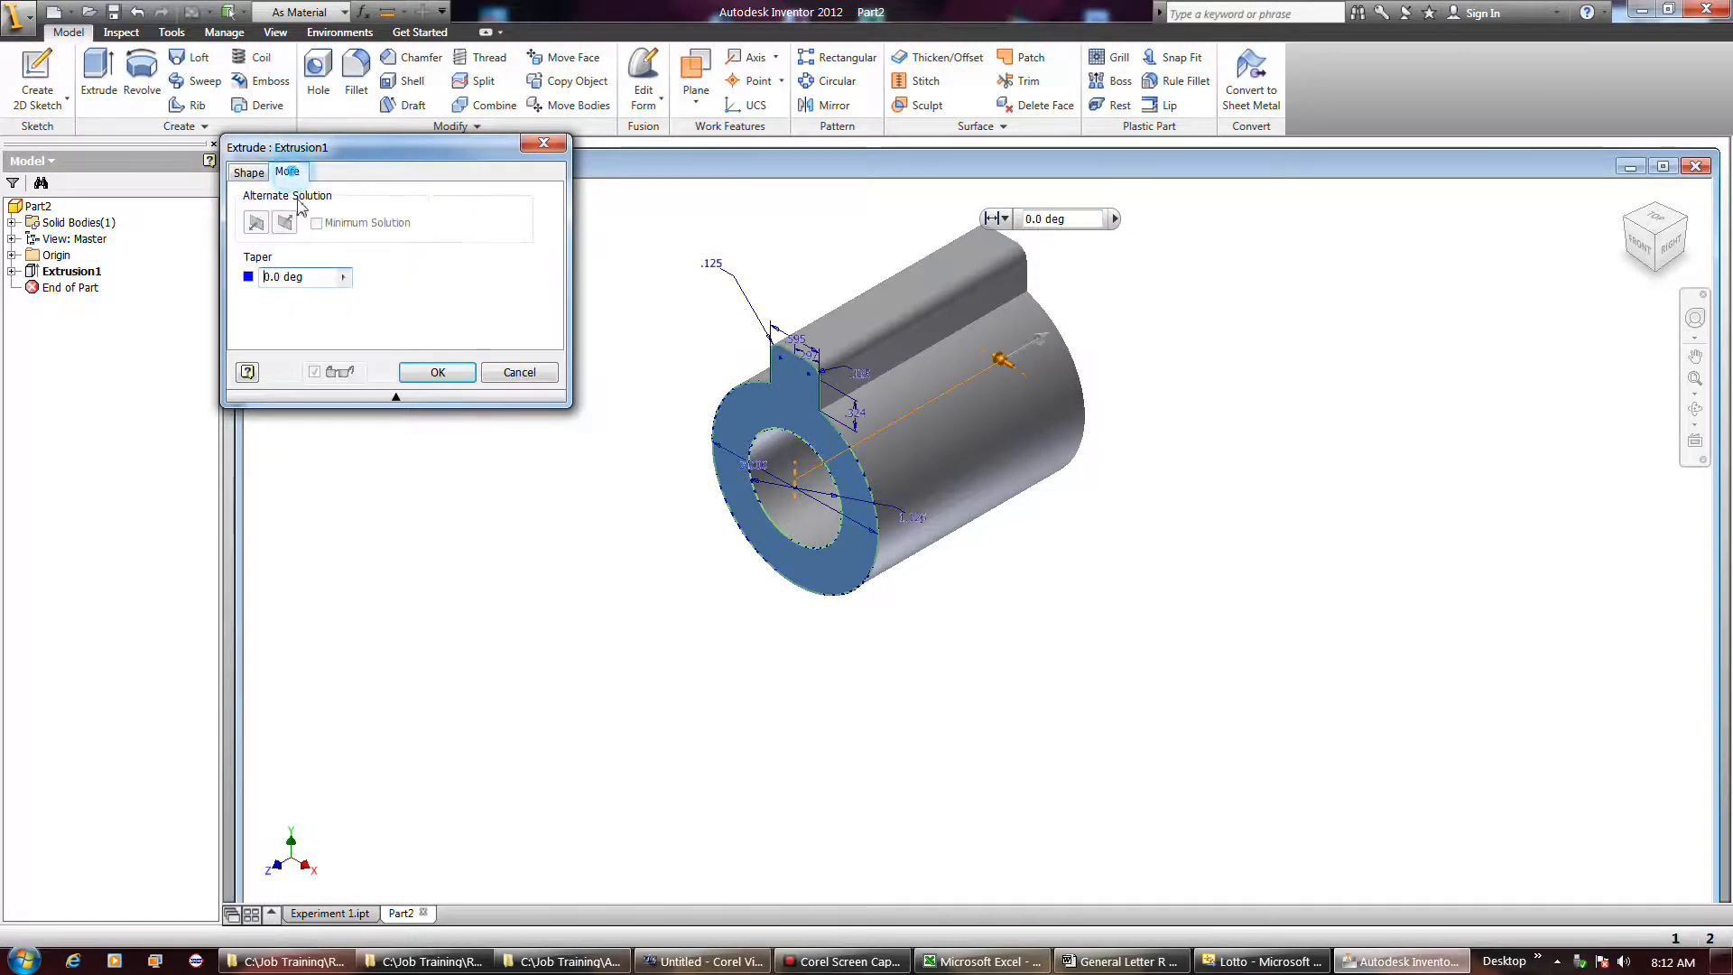
left_click(344, 278)
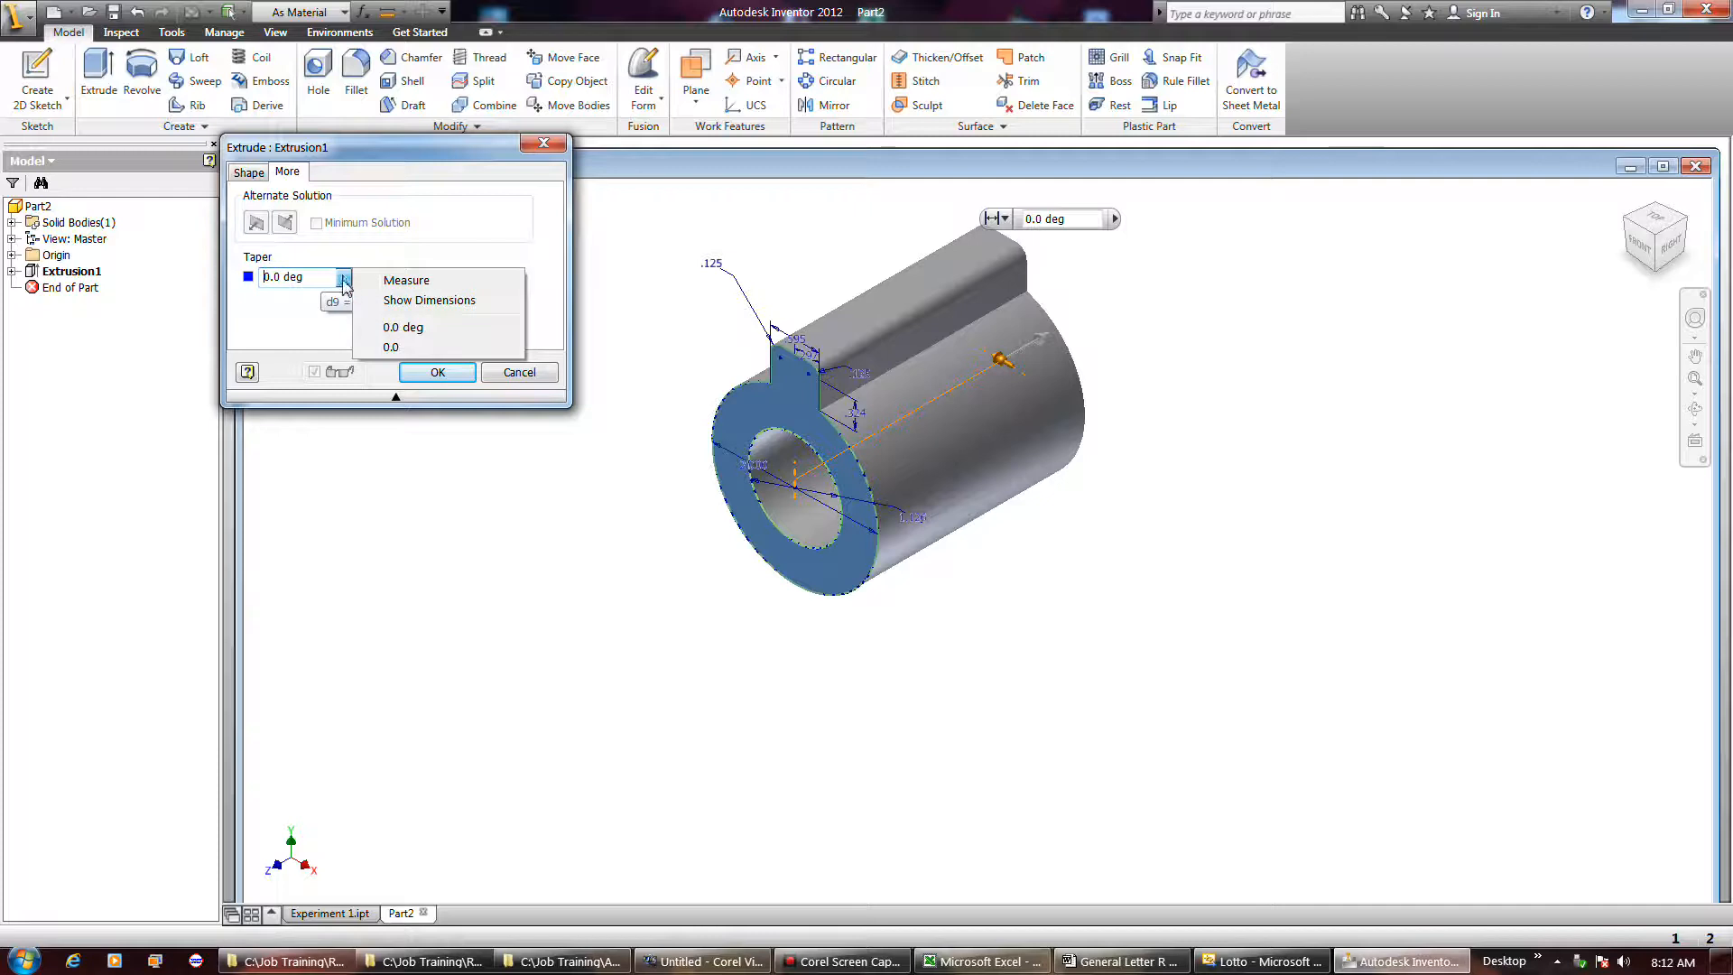
left_click(311, 284)
double_click(271, 278)
type("2")
key("Return")
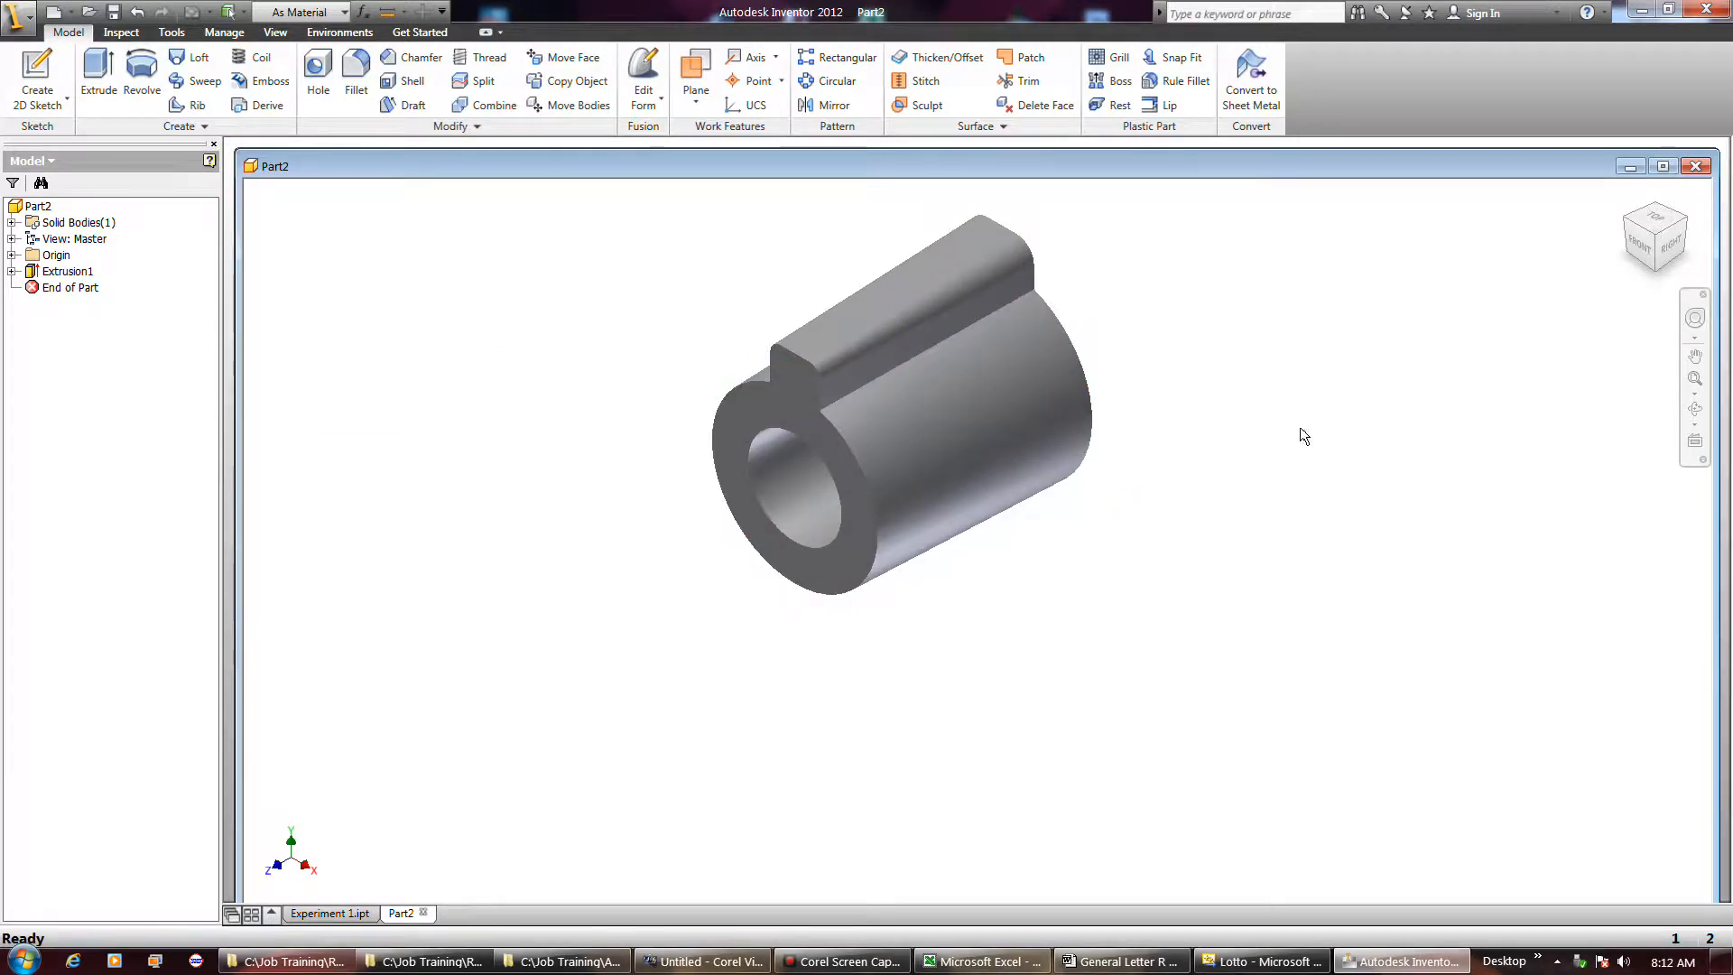
Inspect both ends and the raised key of the tapered part from several angles.
key("F4")
left_click_drag(1296, 433, 1080, 530)
key("Escape")
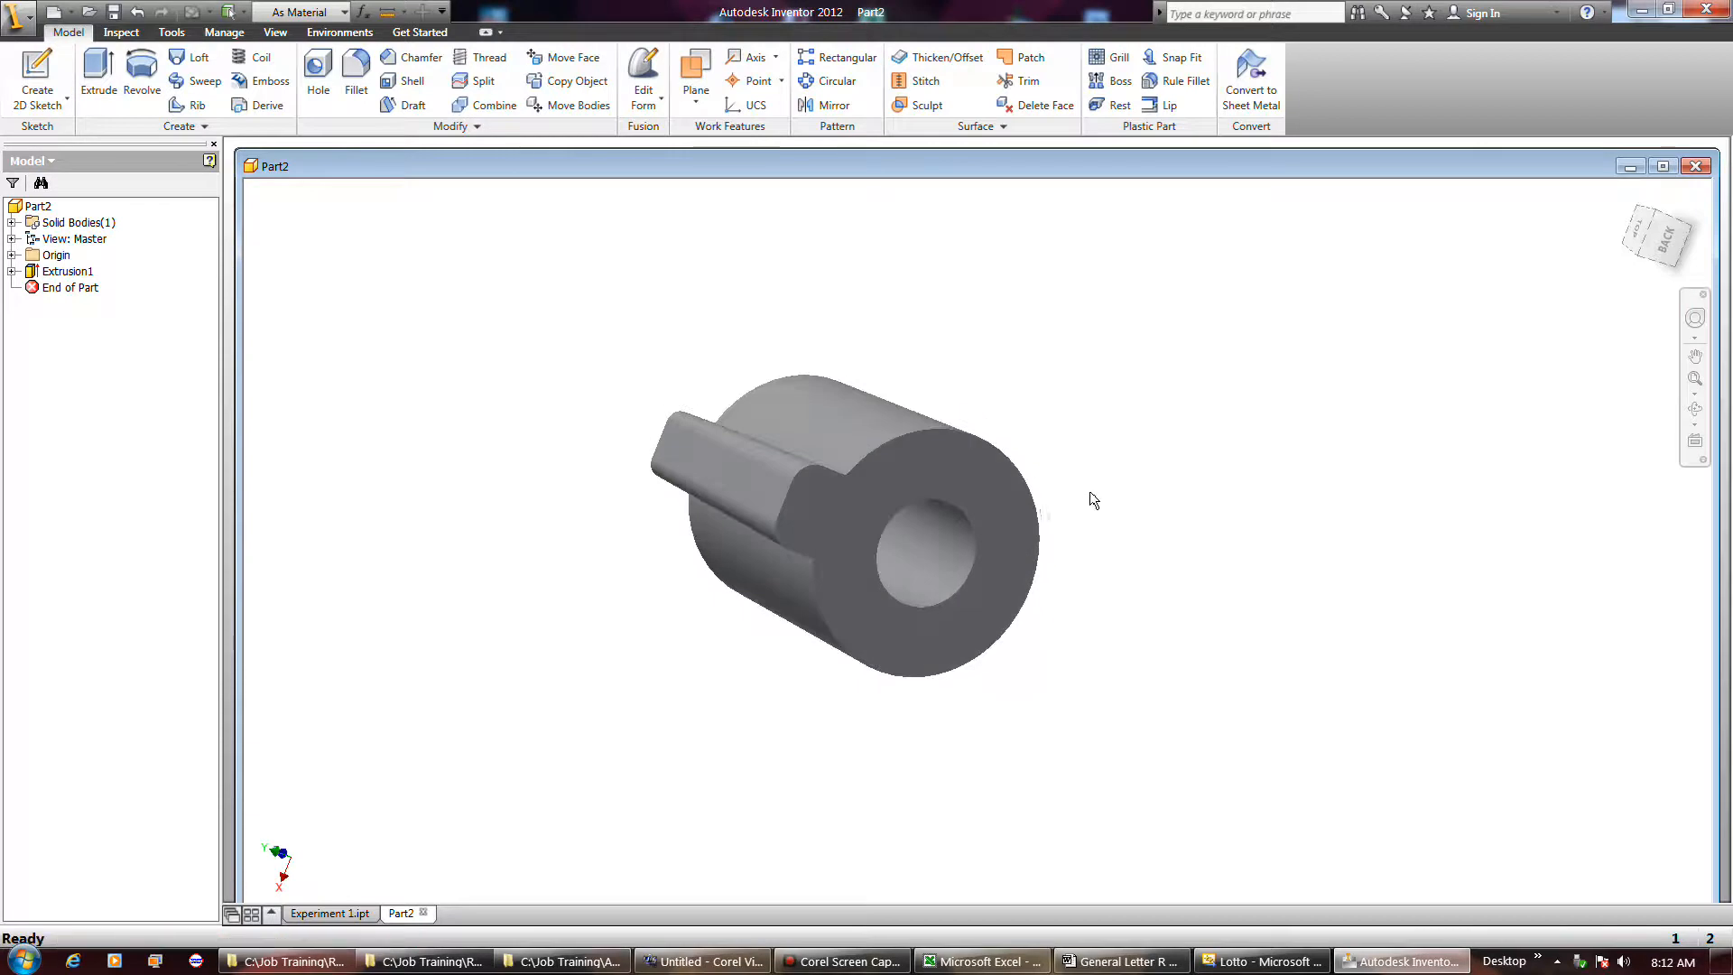
key("F2")
left_click_drag(1092, 491, 1037, 453)
middle_click_drag(1036, 453, 1297, 464)
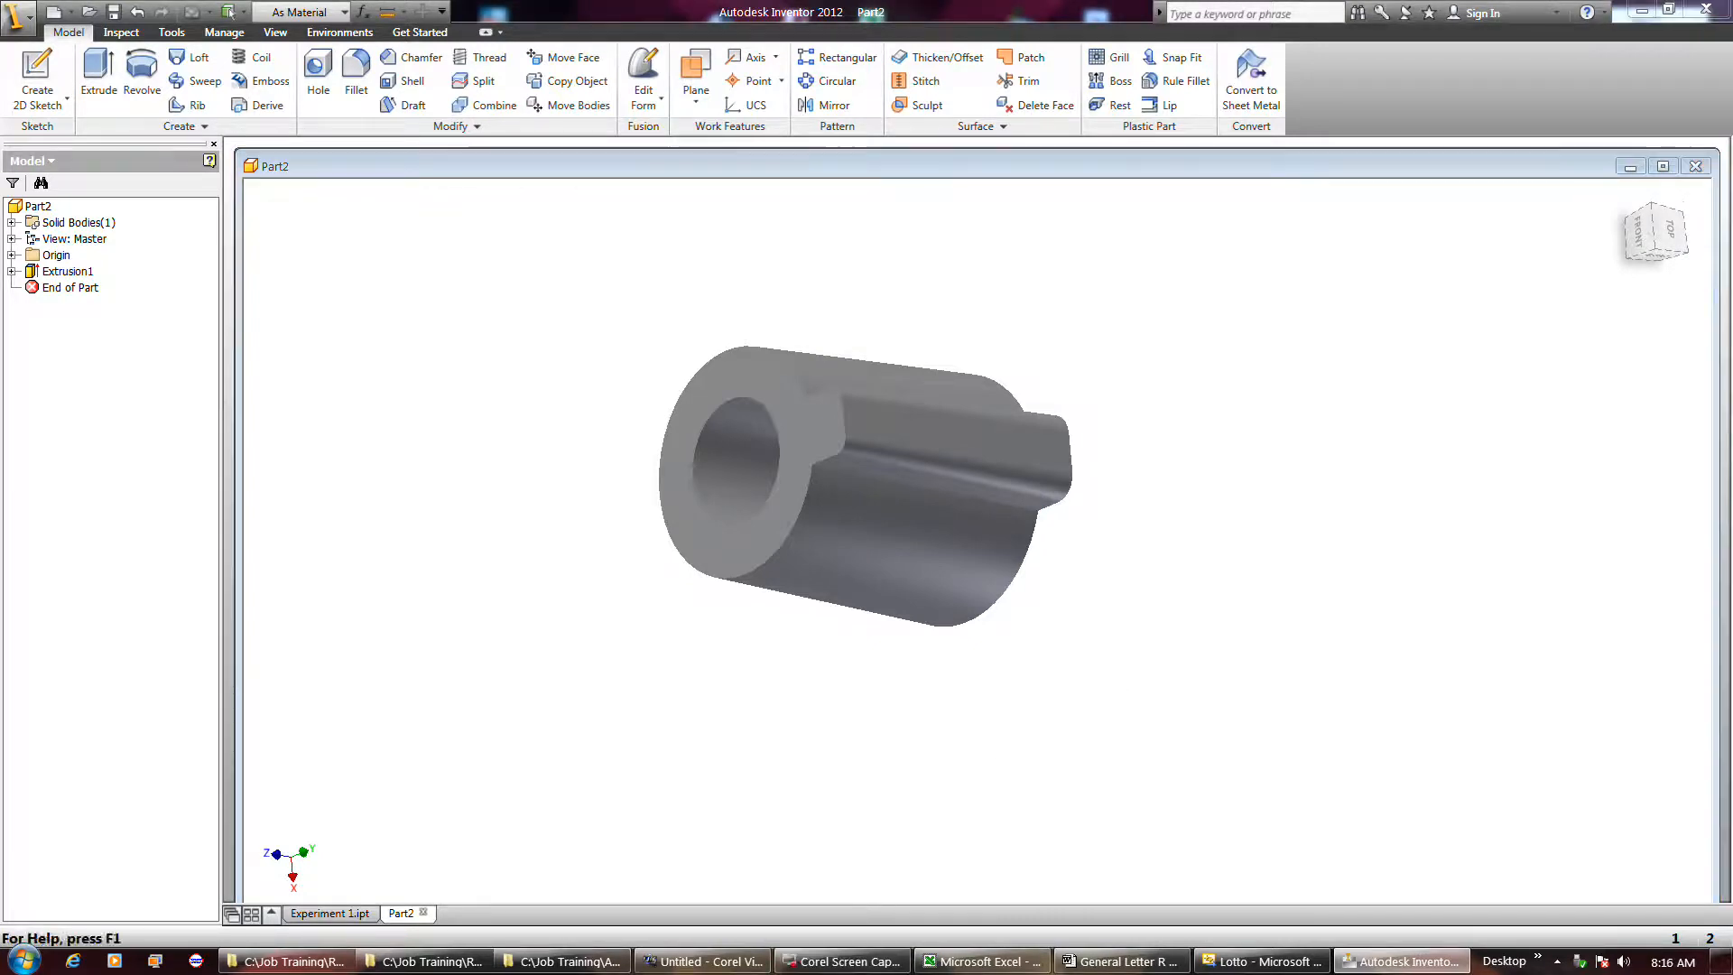
left_click(1444, 479)
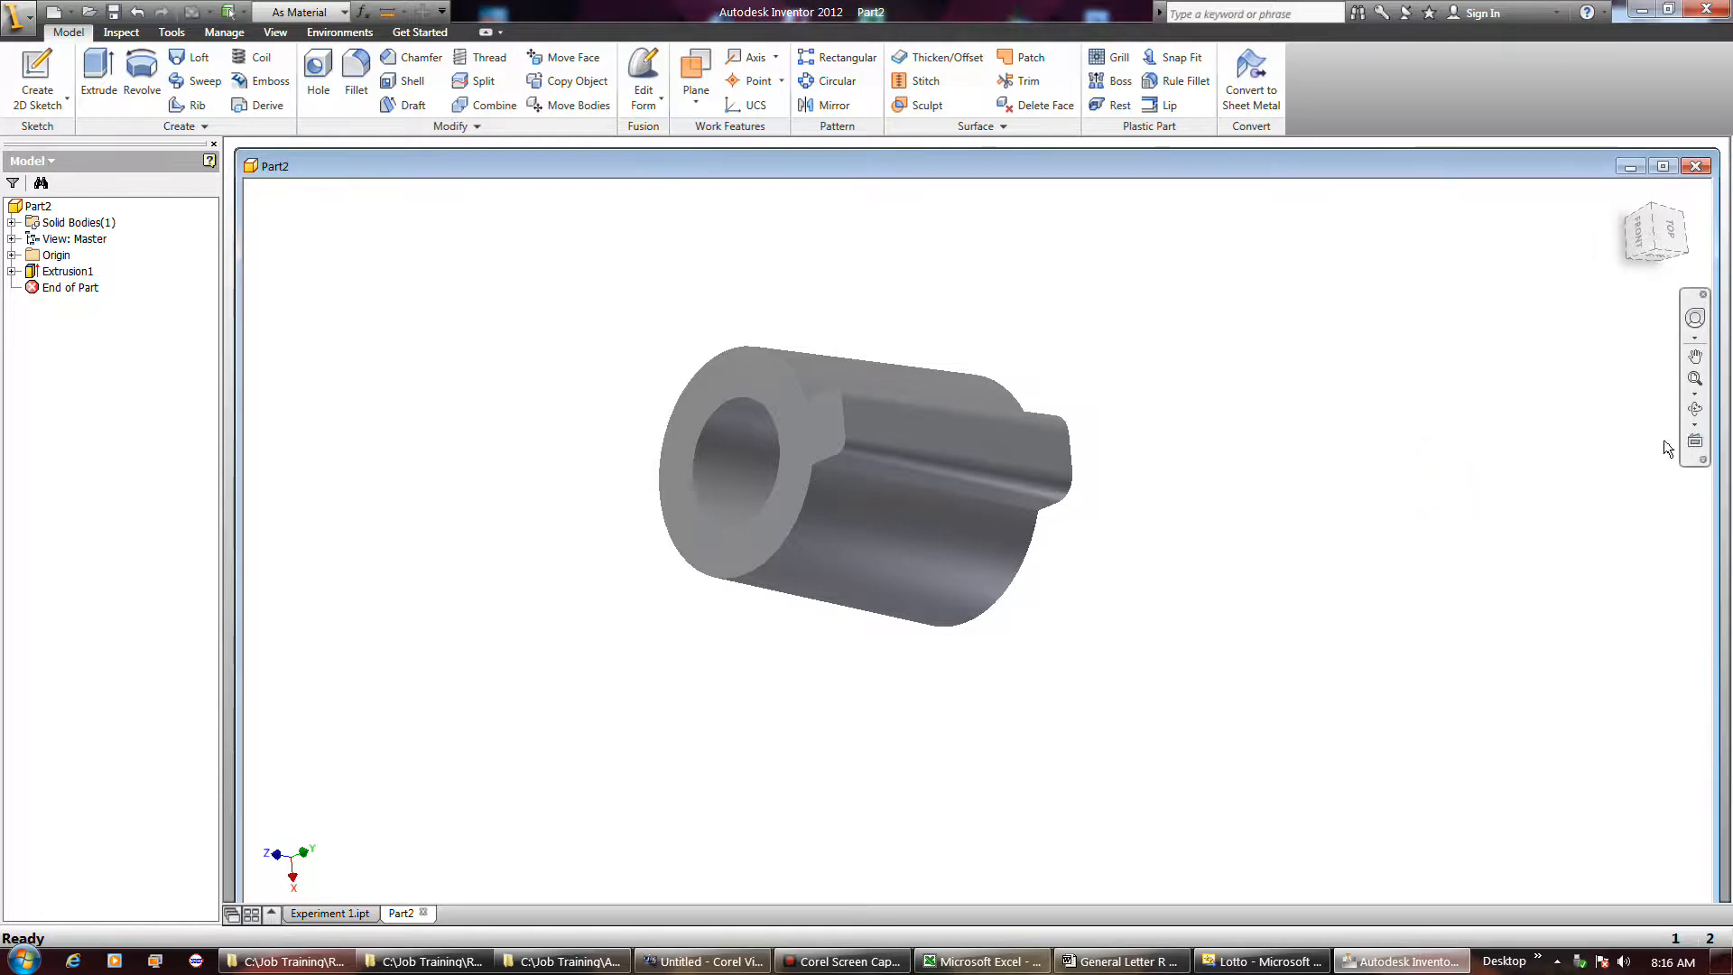
Examine the taper straight on from the front and left views, and return to an angled view of the front end.
left_click(1697, 438)
left_click(819, 455)
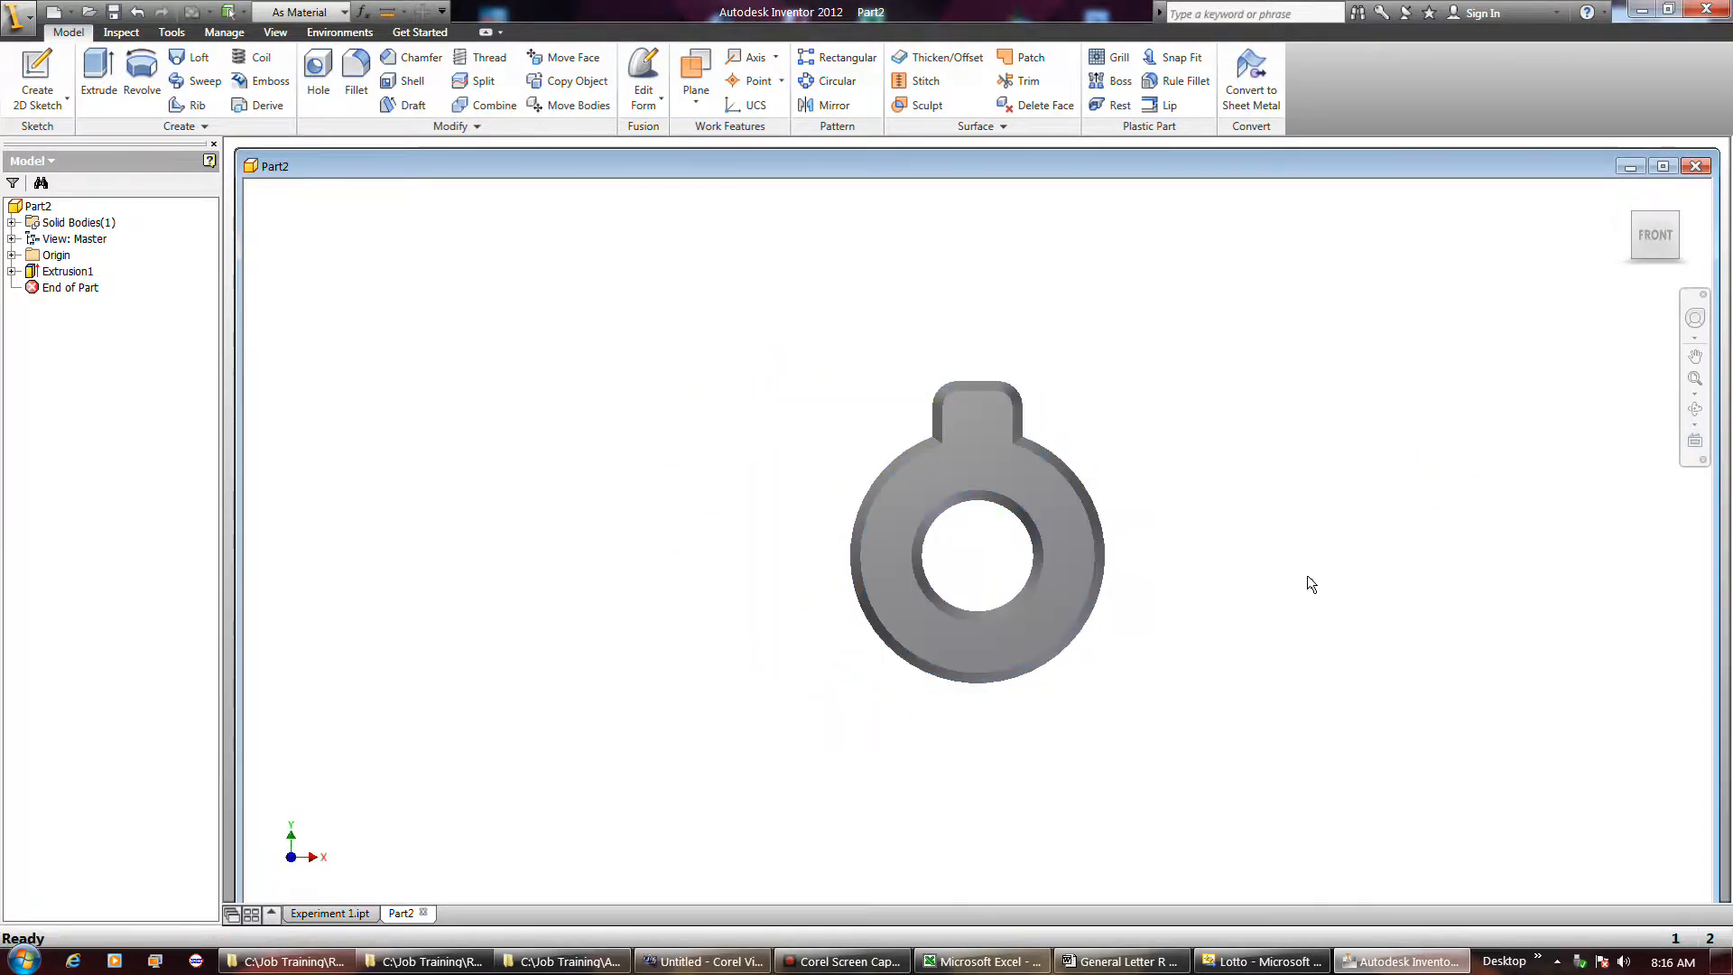
left_click_drag(1638, 246, 1636, 269)
left_click(1651, 242)
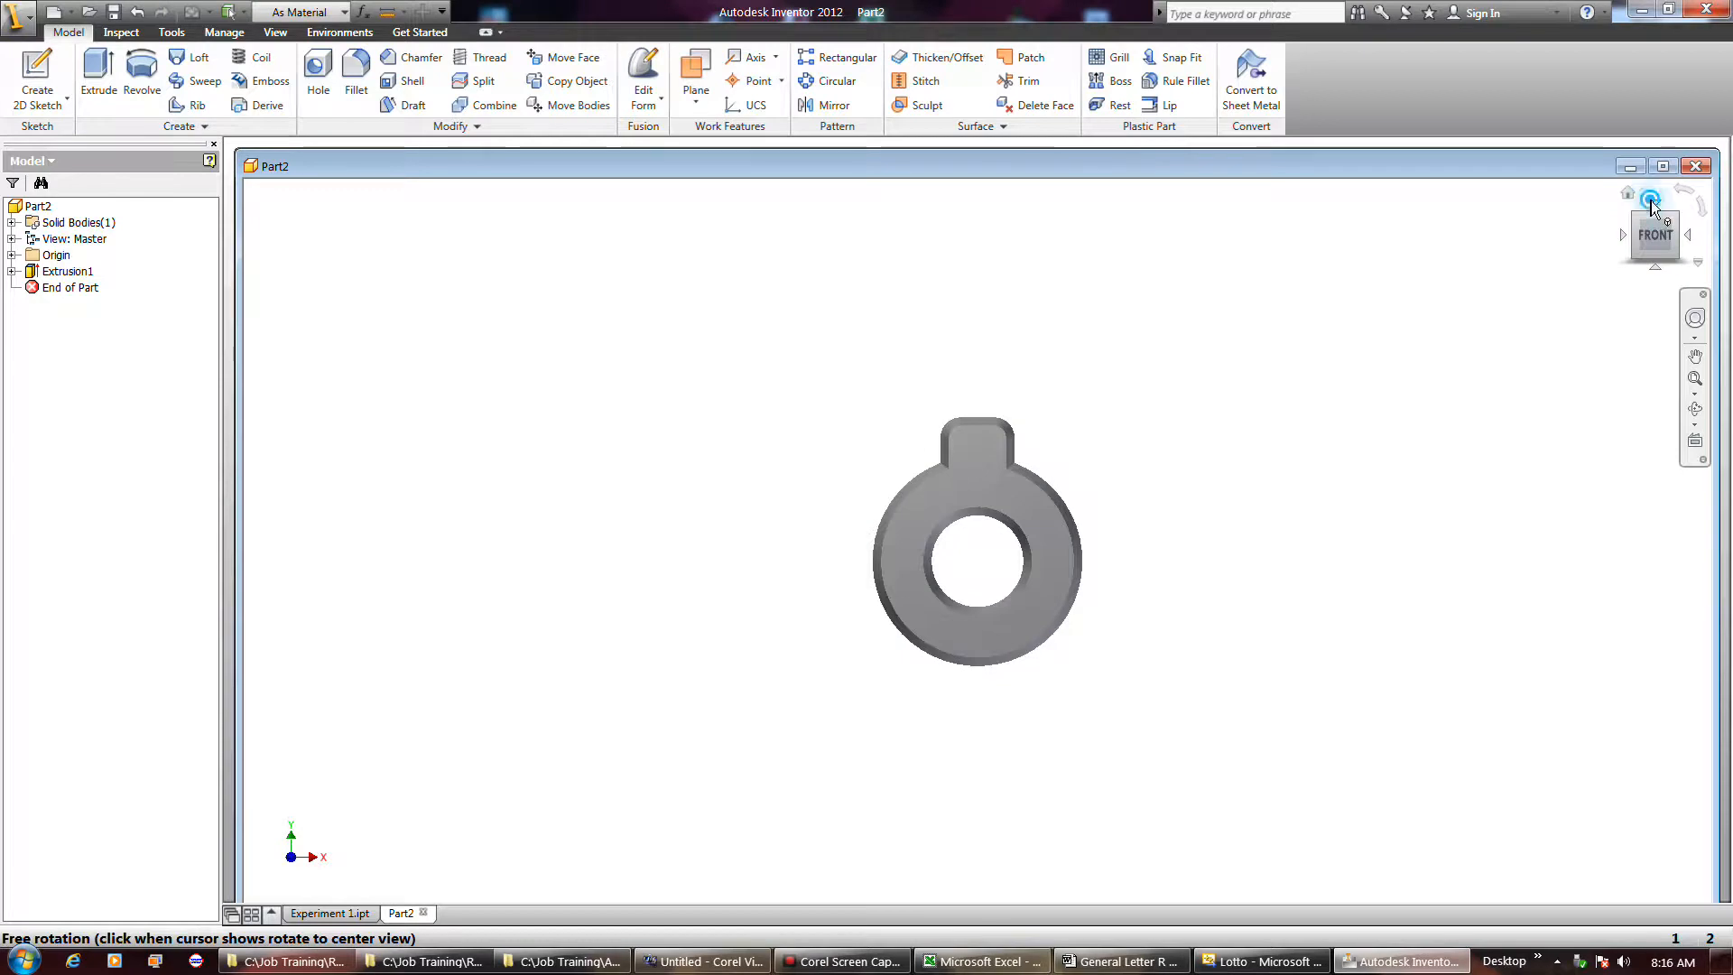
left_click(1654, 206)
left_click(1624, 237)
left_click(1695, 441)
left_click(1079, 474)
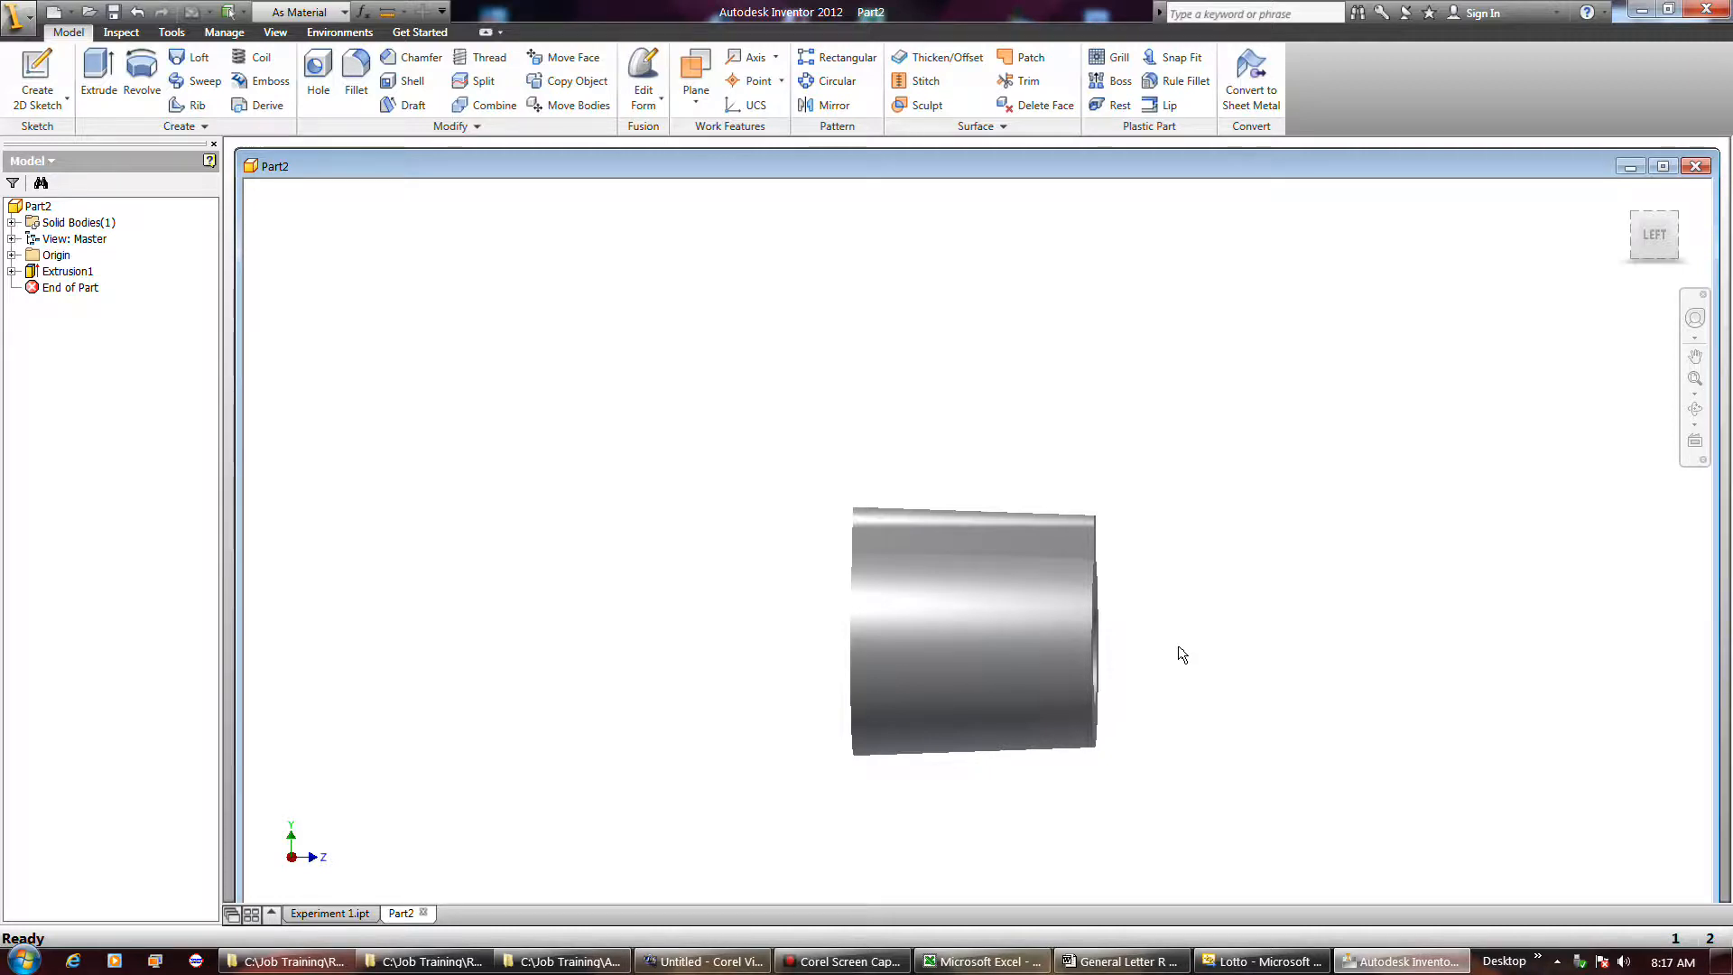
middle_click_drag(1179, 647, 1106, 589)
left_click_drag(1106, 588, 987, 565)
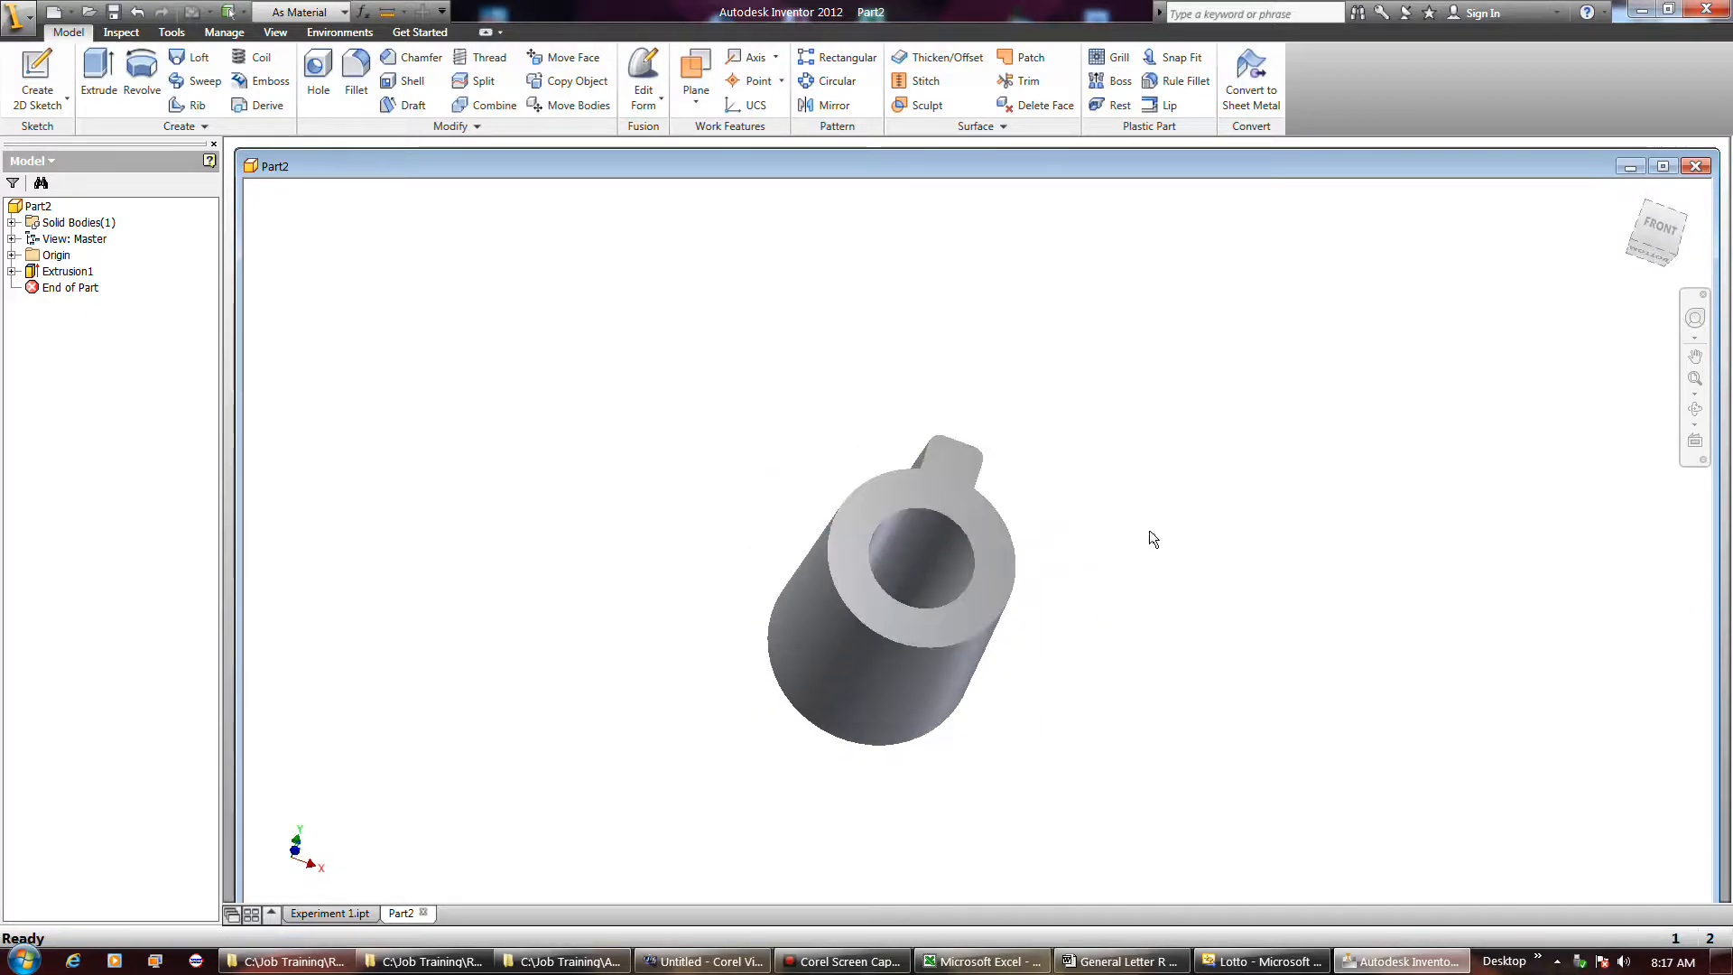
scroll(1186, 604, "up", 4)
scroll(1186, 604, "down", 5)
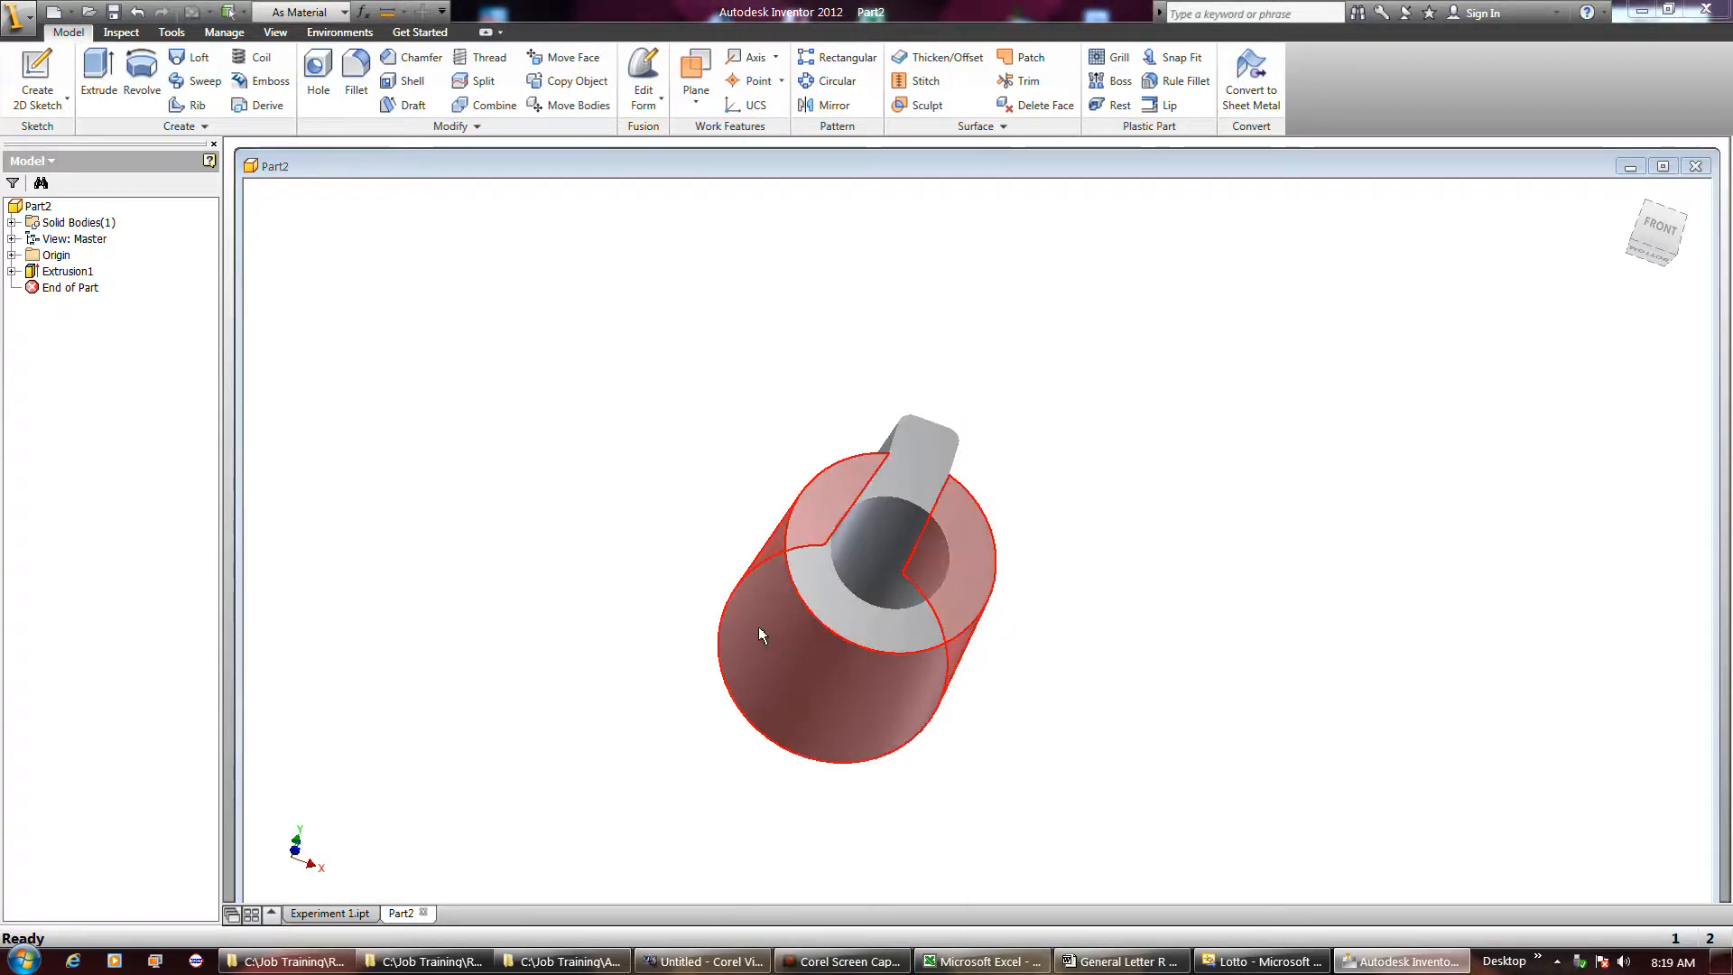
mouse_move(760, 635)
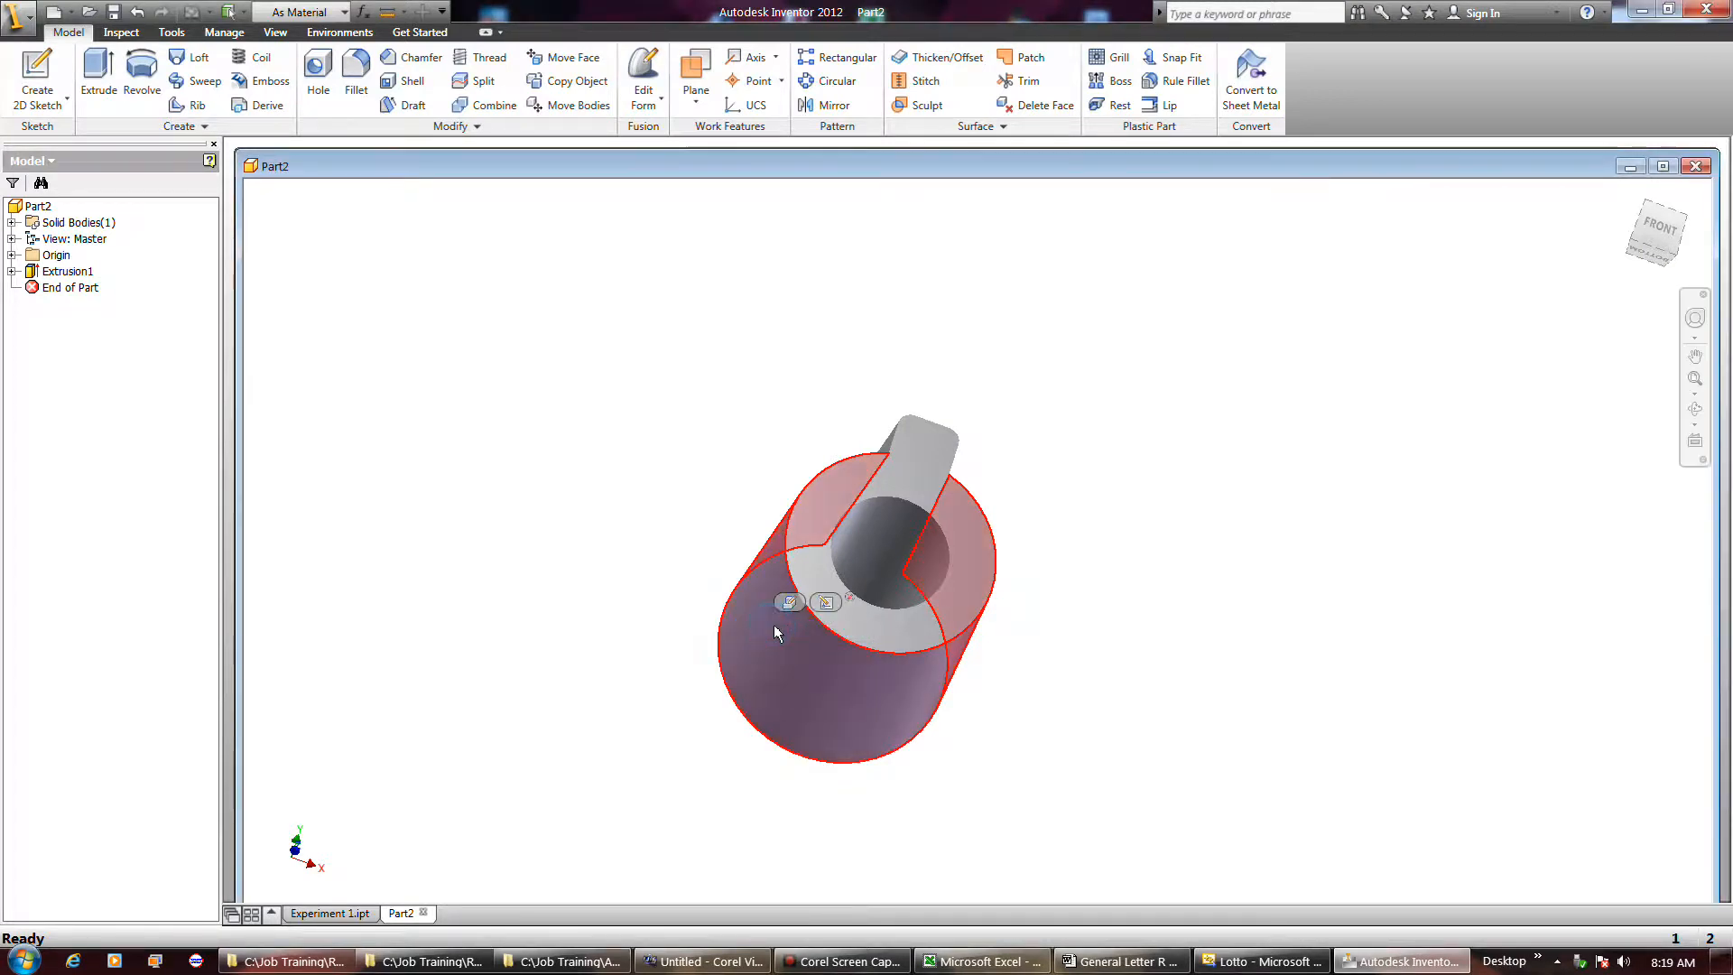
double_click(786, 600)
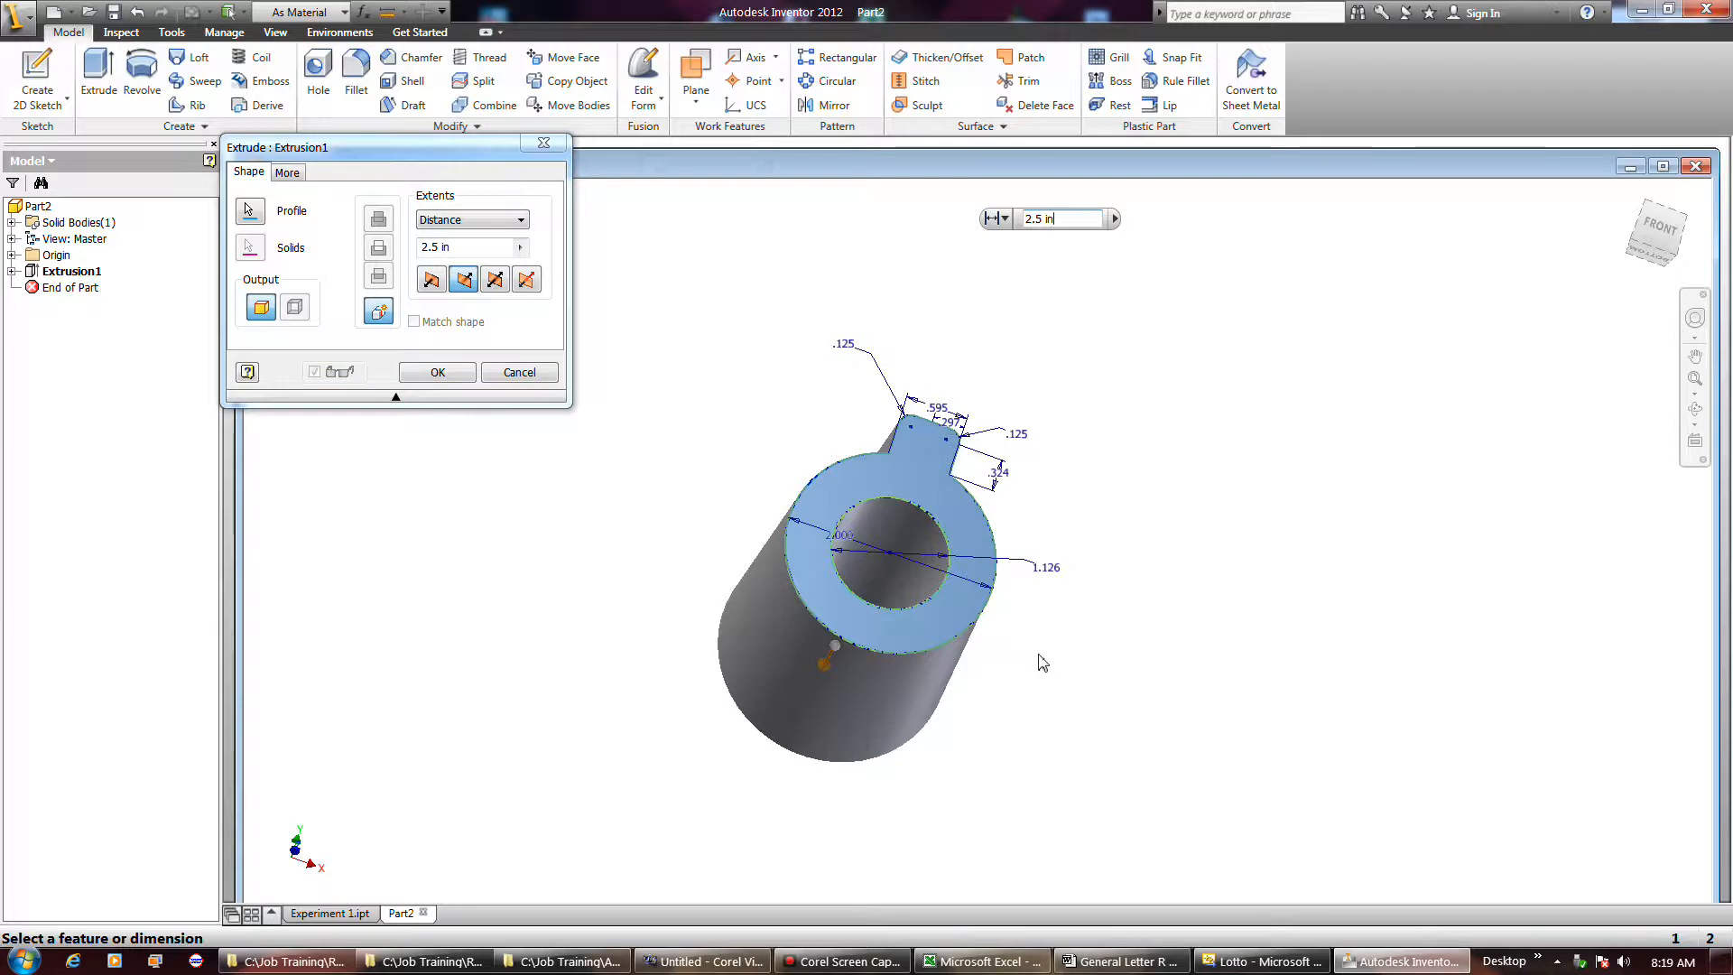
left_click(505, 370)
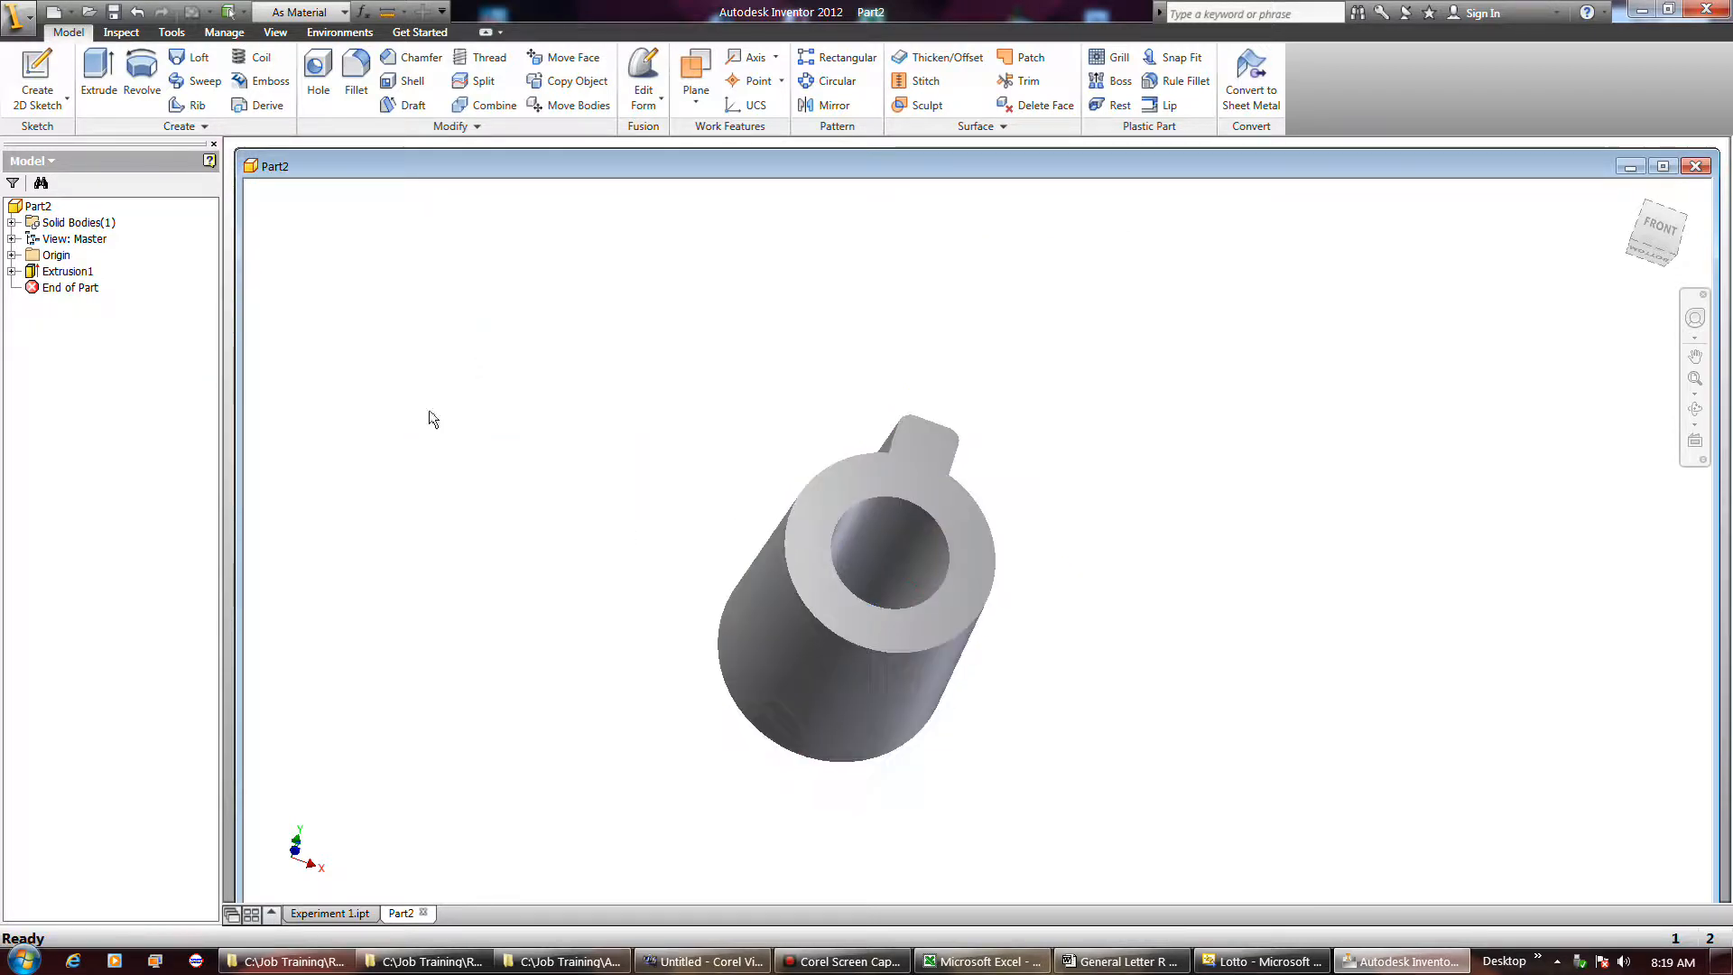
Edit the extrusion, move its mini-toolbar to empty space beside the part, review its direction options, and cancel the edit.
double_click(72, 270)
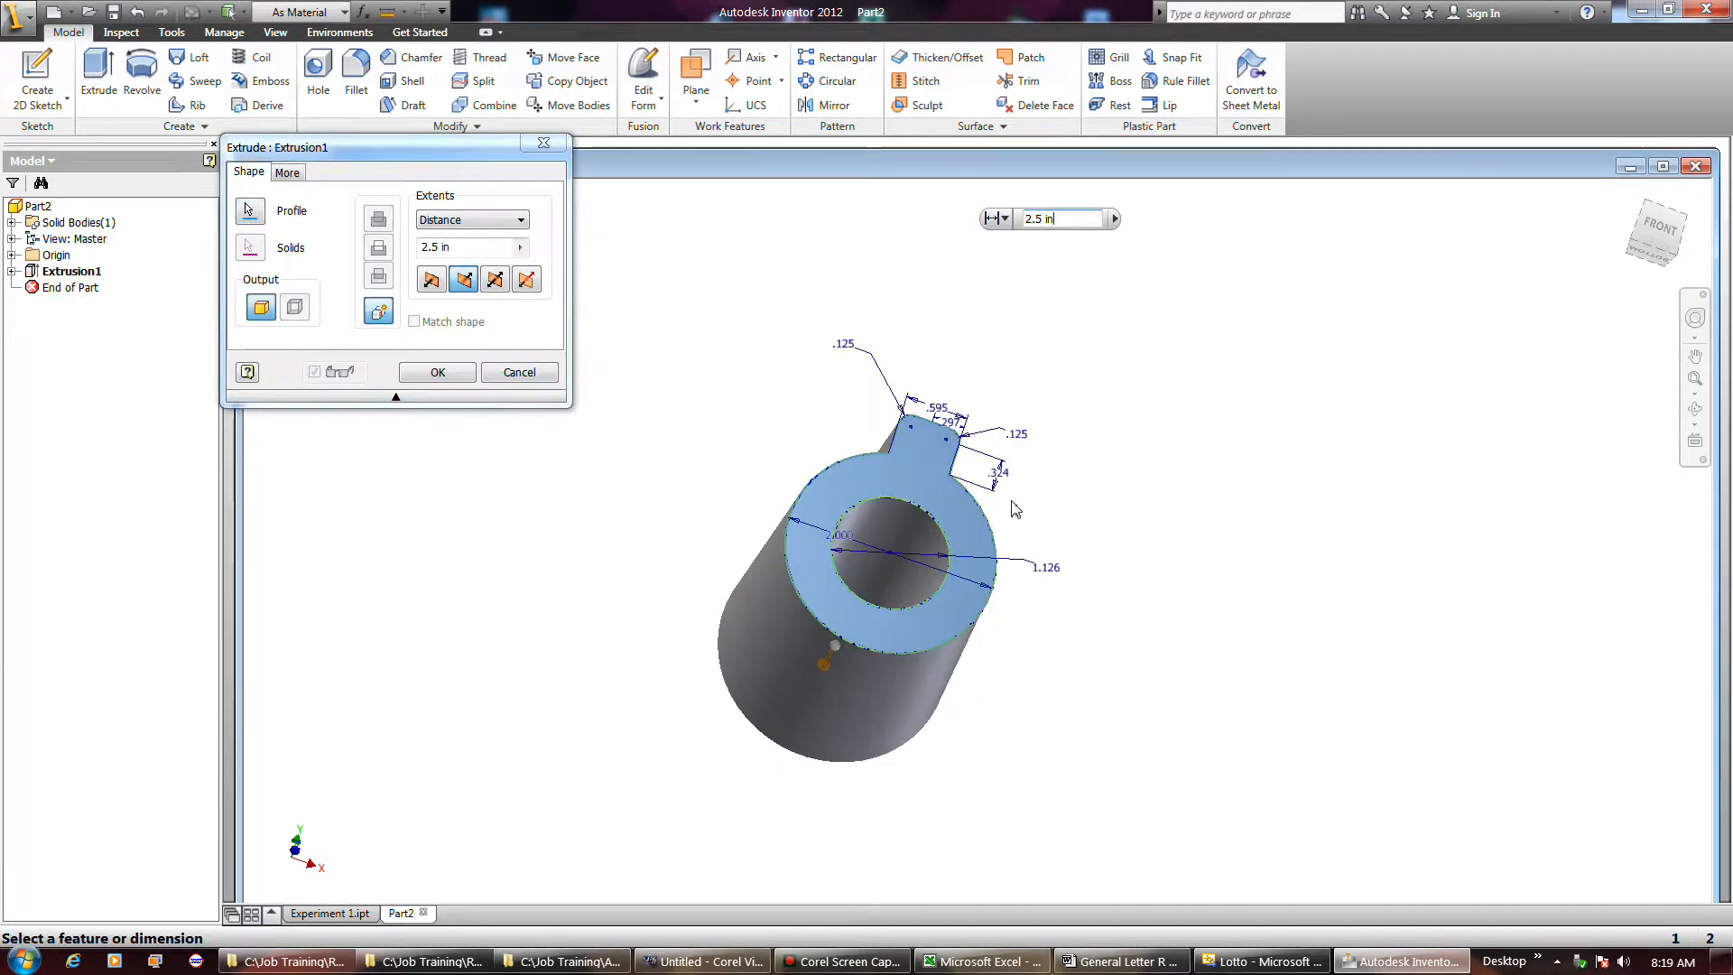
mouse_move(1081, 237)
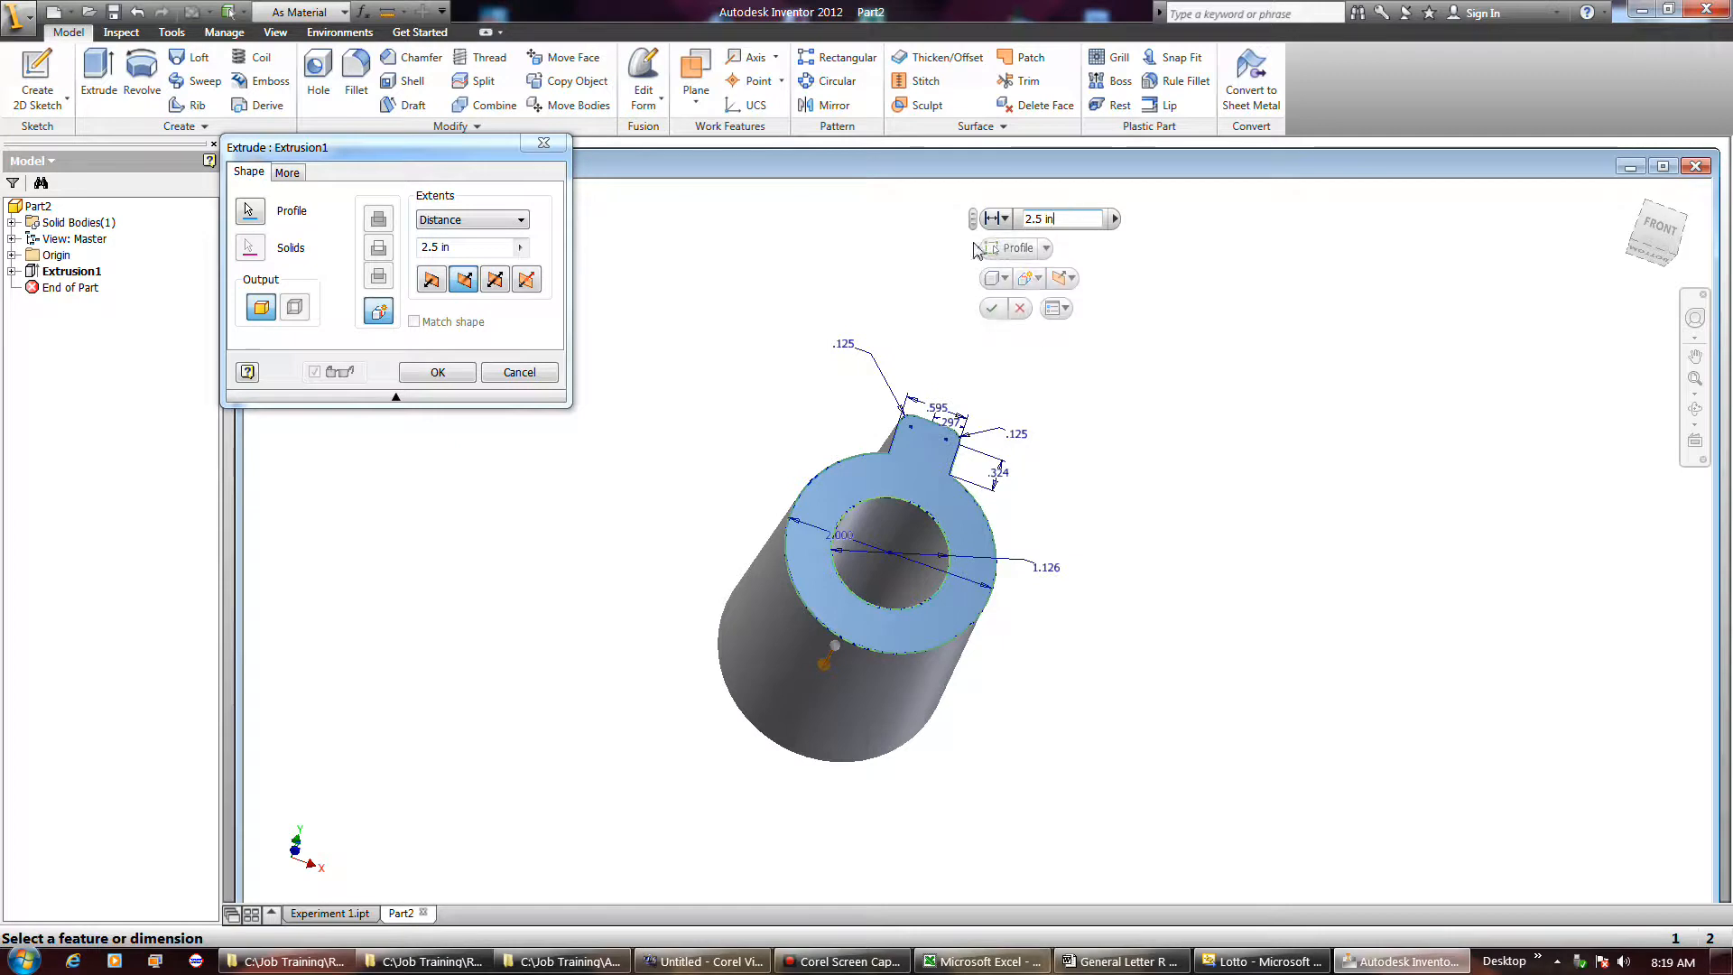
left_click_drag(976, 227, 1081, 651)
left_click(1153, 674)
left_click(1153, 675)
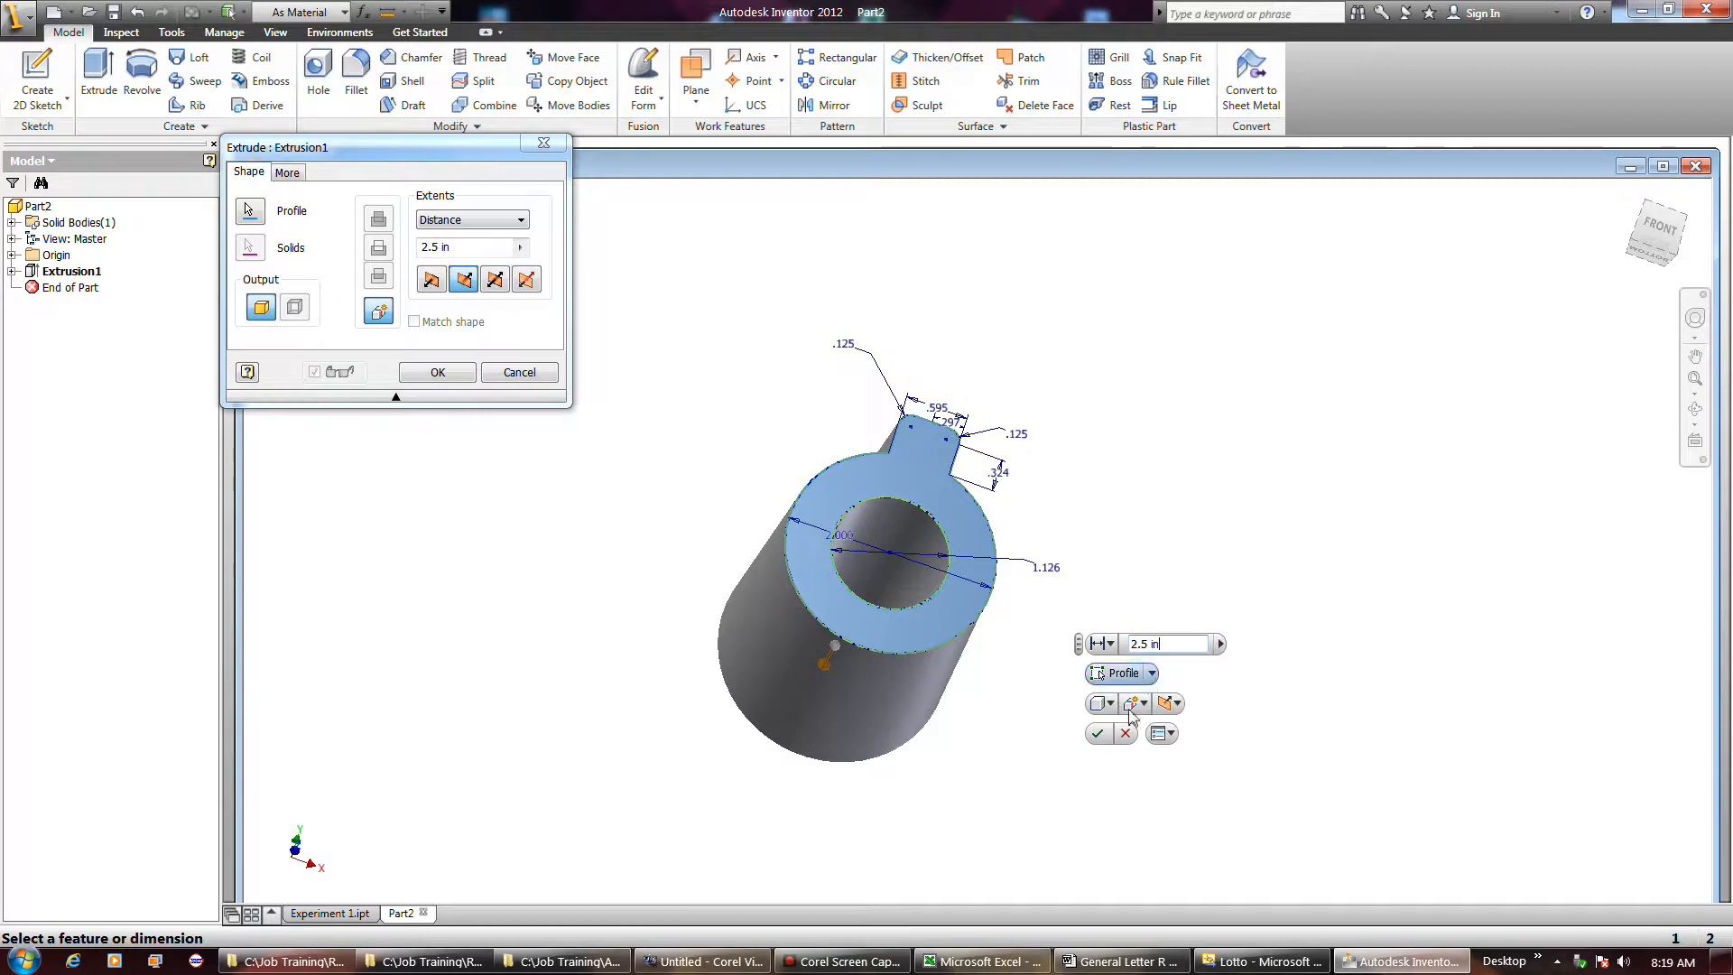
left_click(1178, 705)
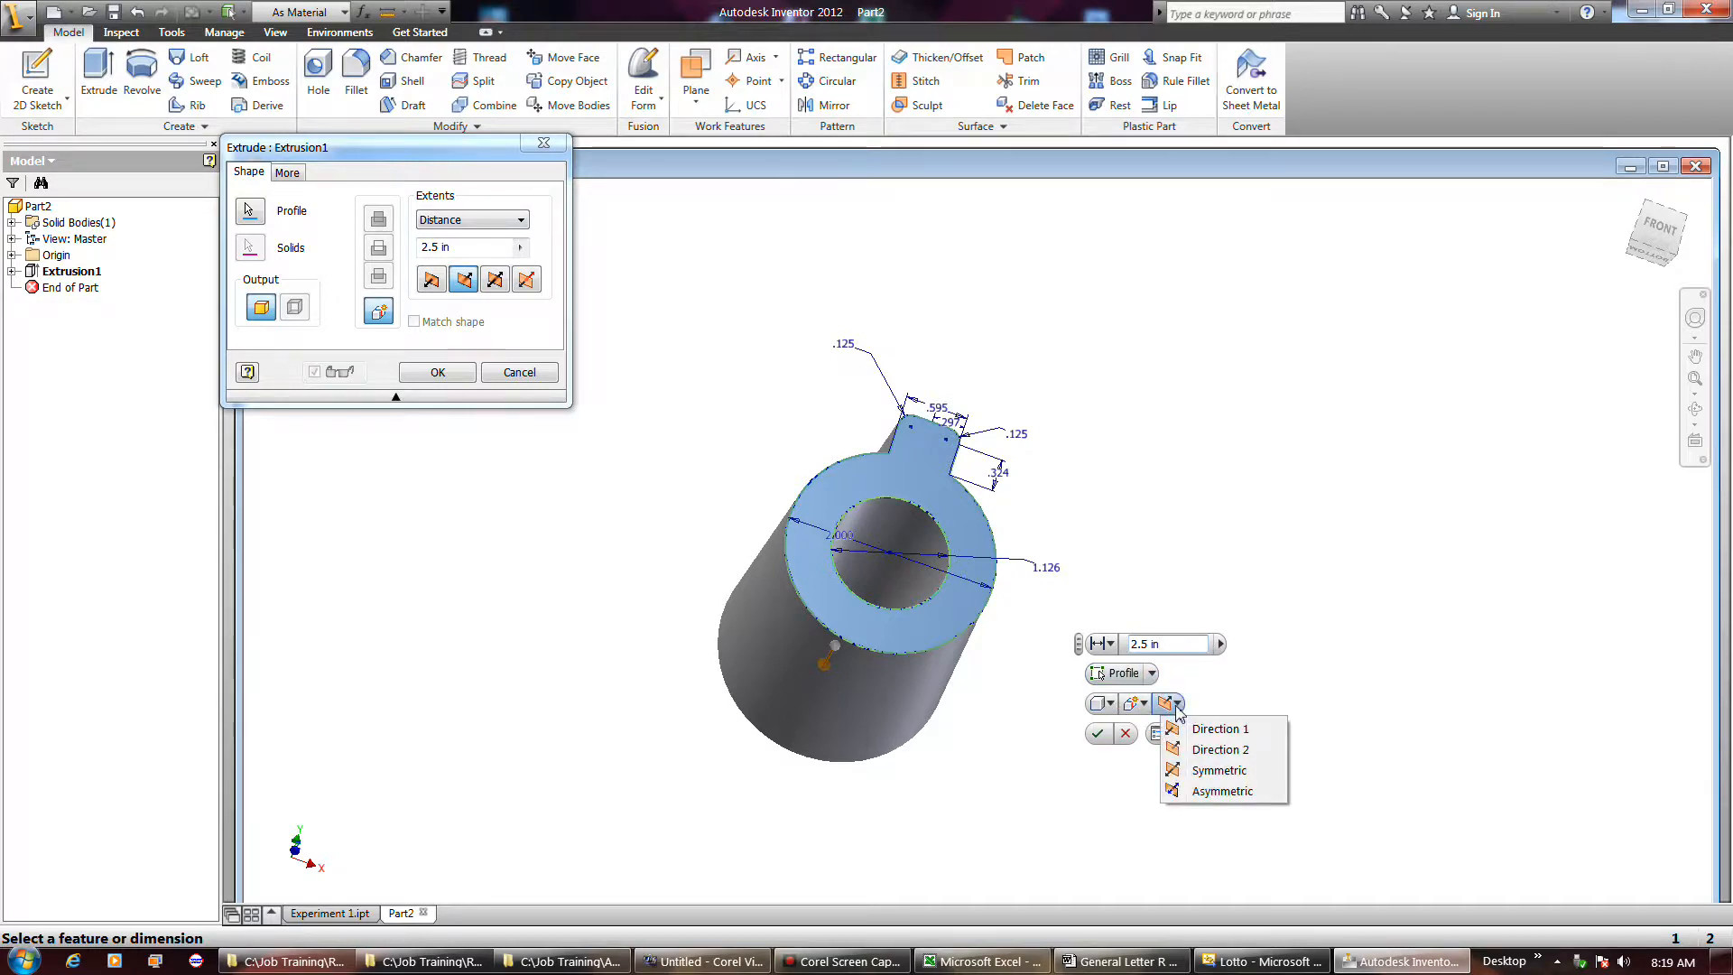
left_click(1142, 705)
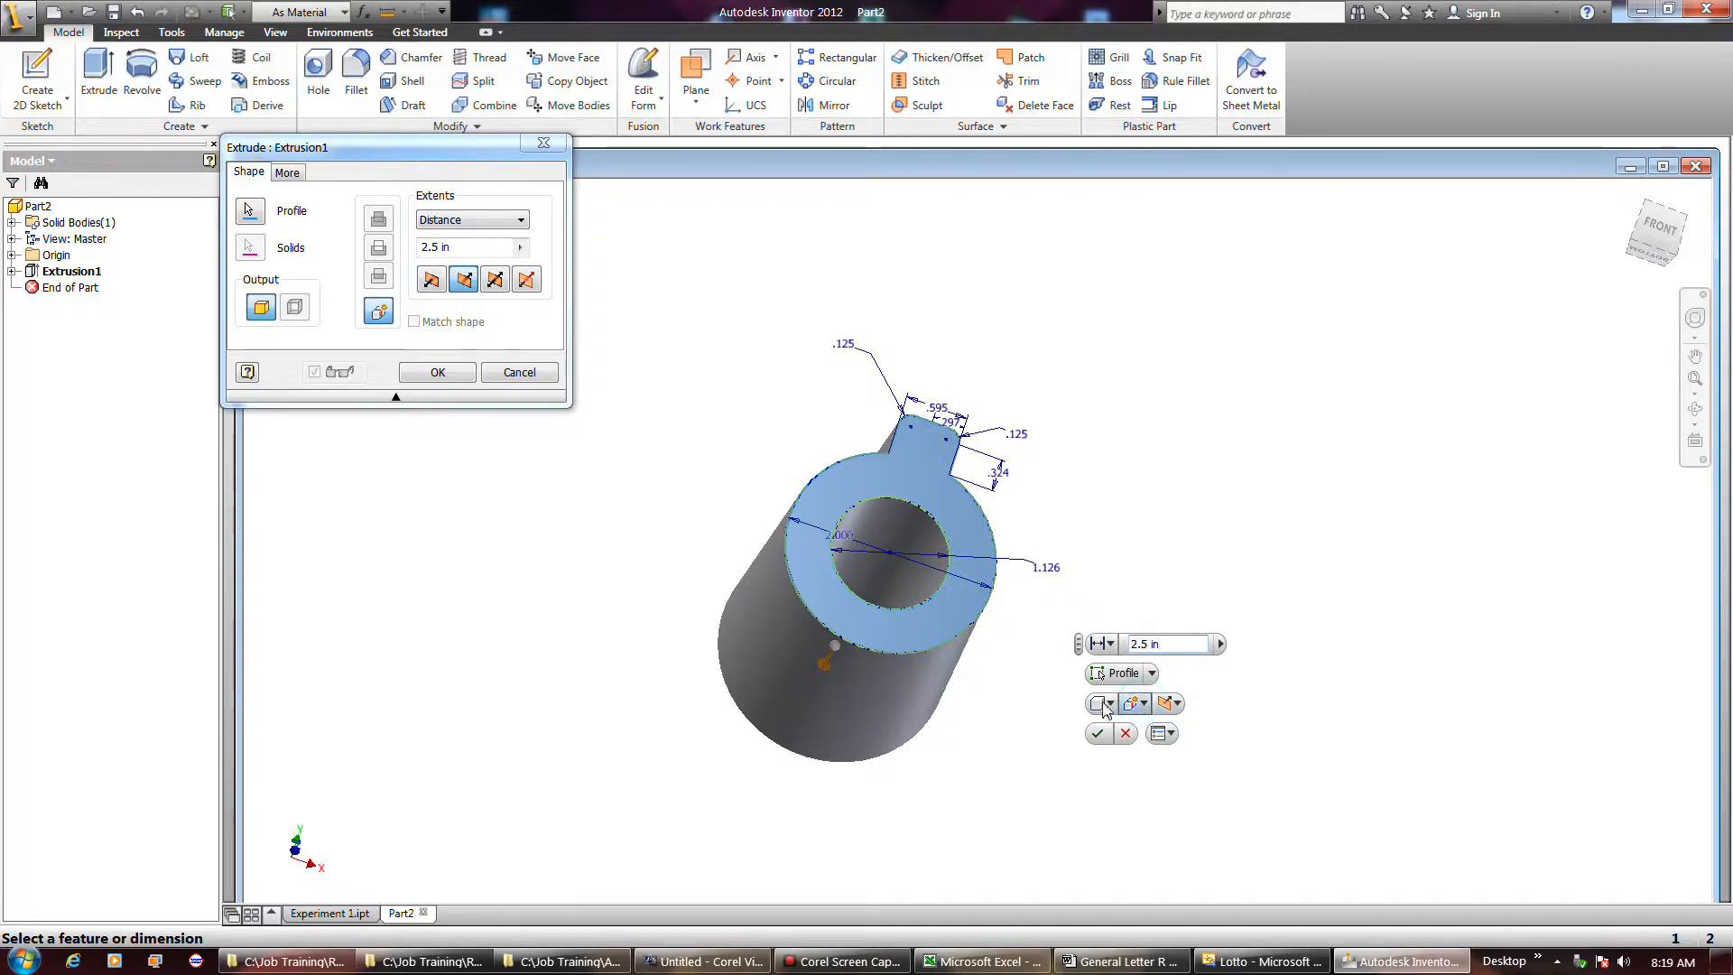
left_click(1122, 734)
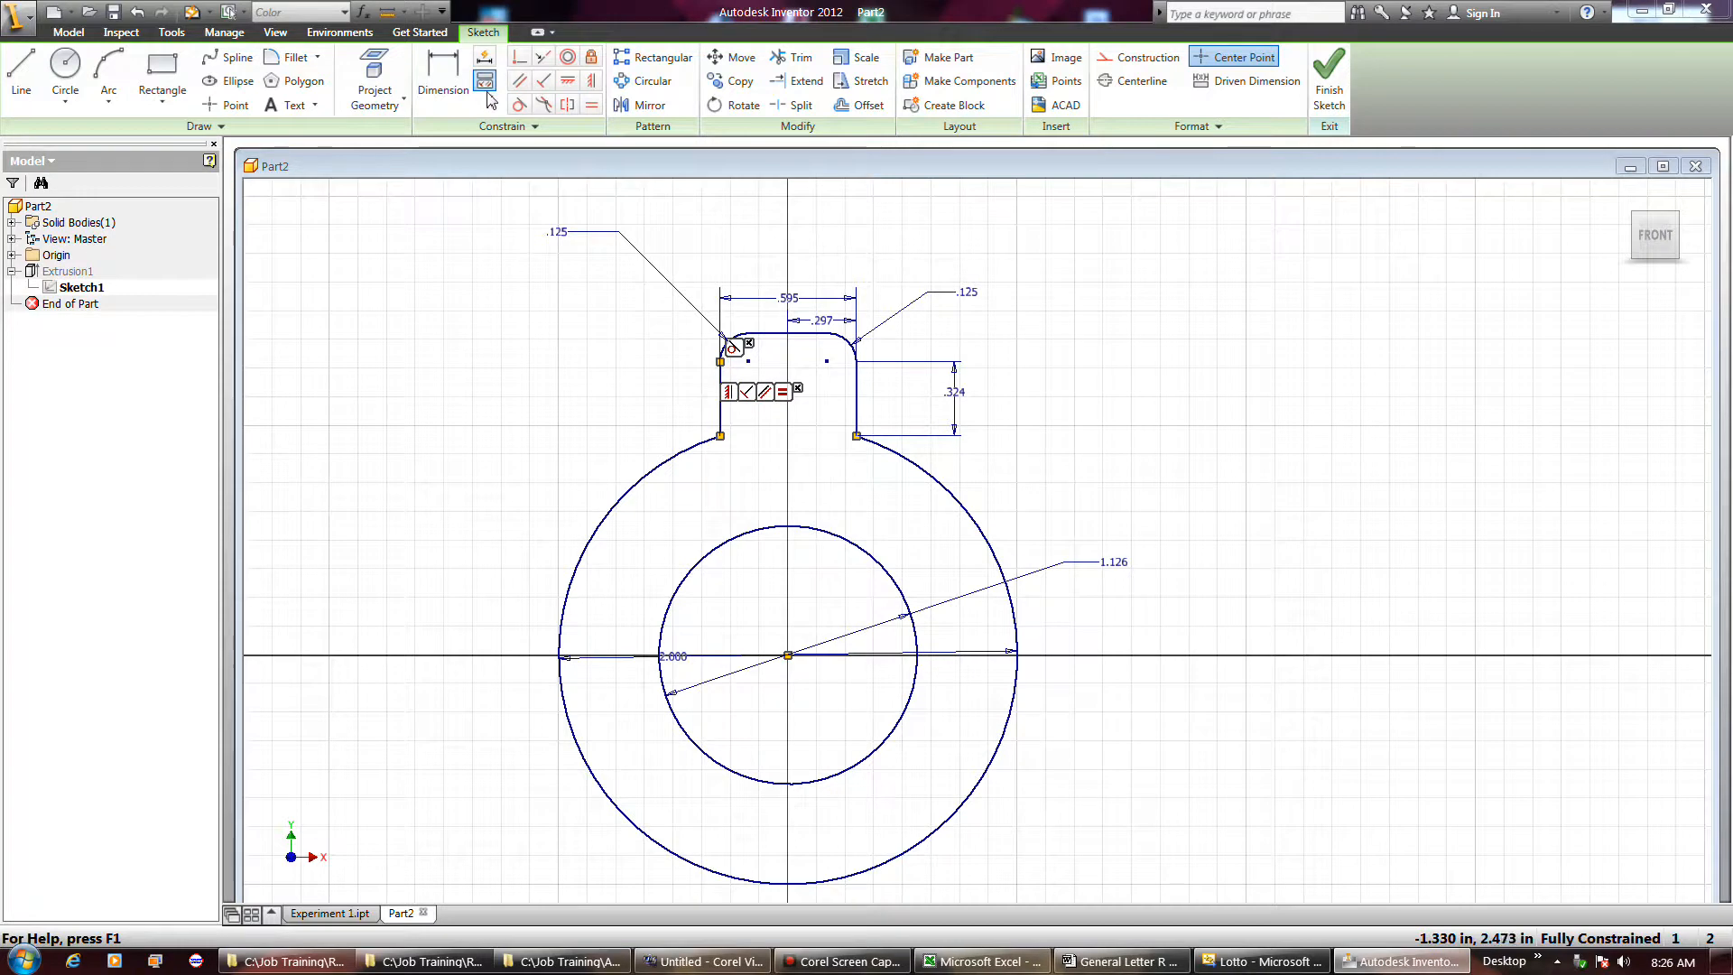
Show the constraints on the right side and both halves of the top edge of the sketched key.
left_click(859, 352)
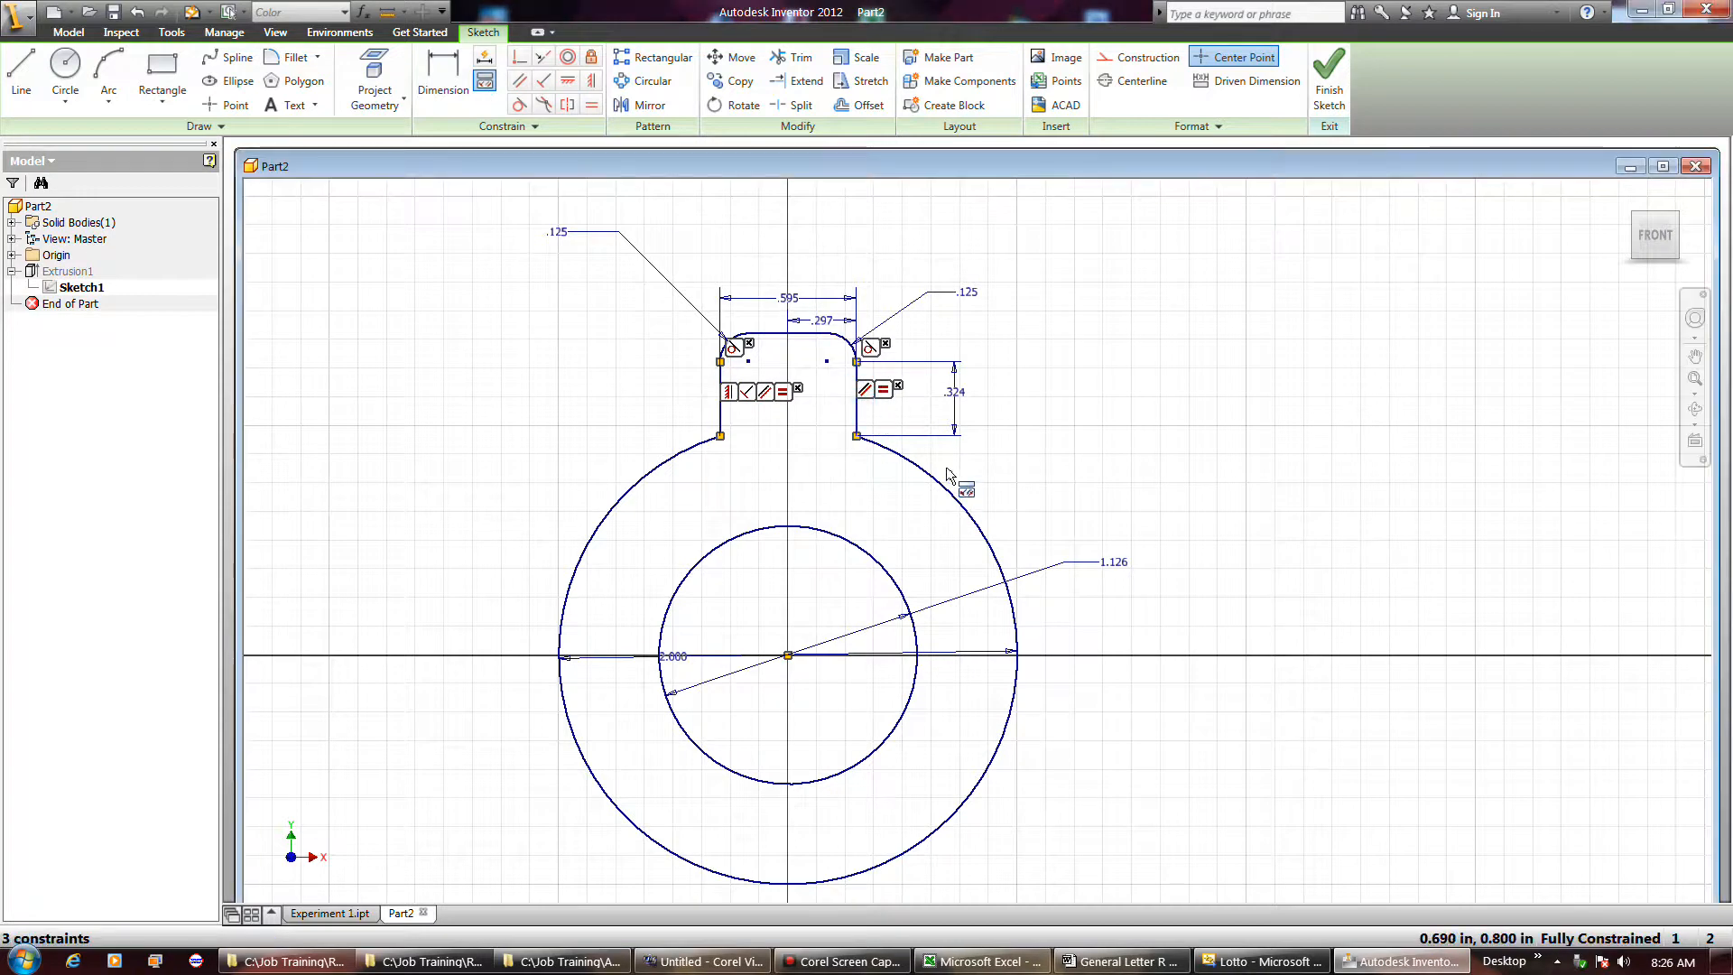
left_click(800, 337)
left_click(769, 333)
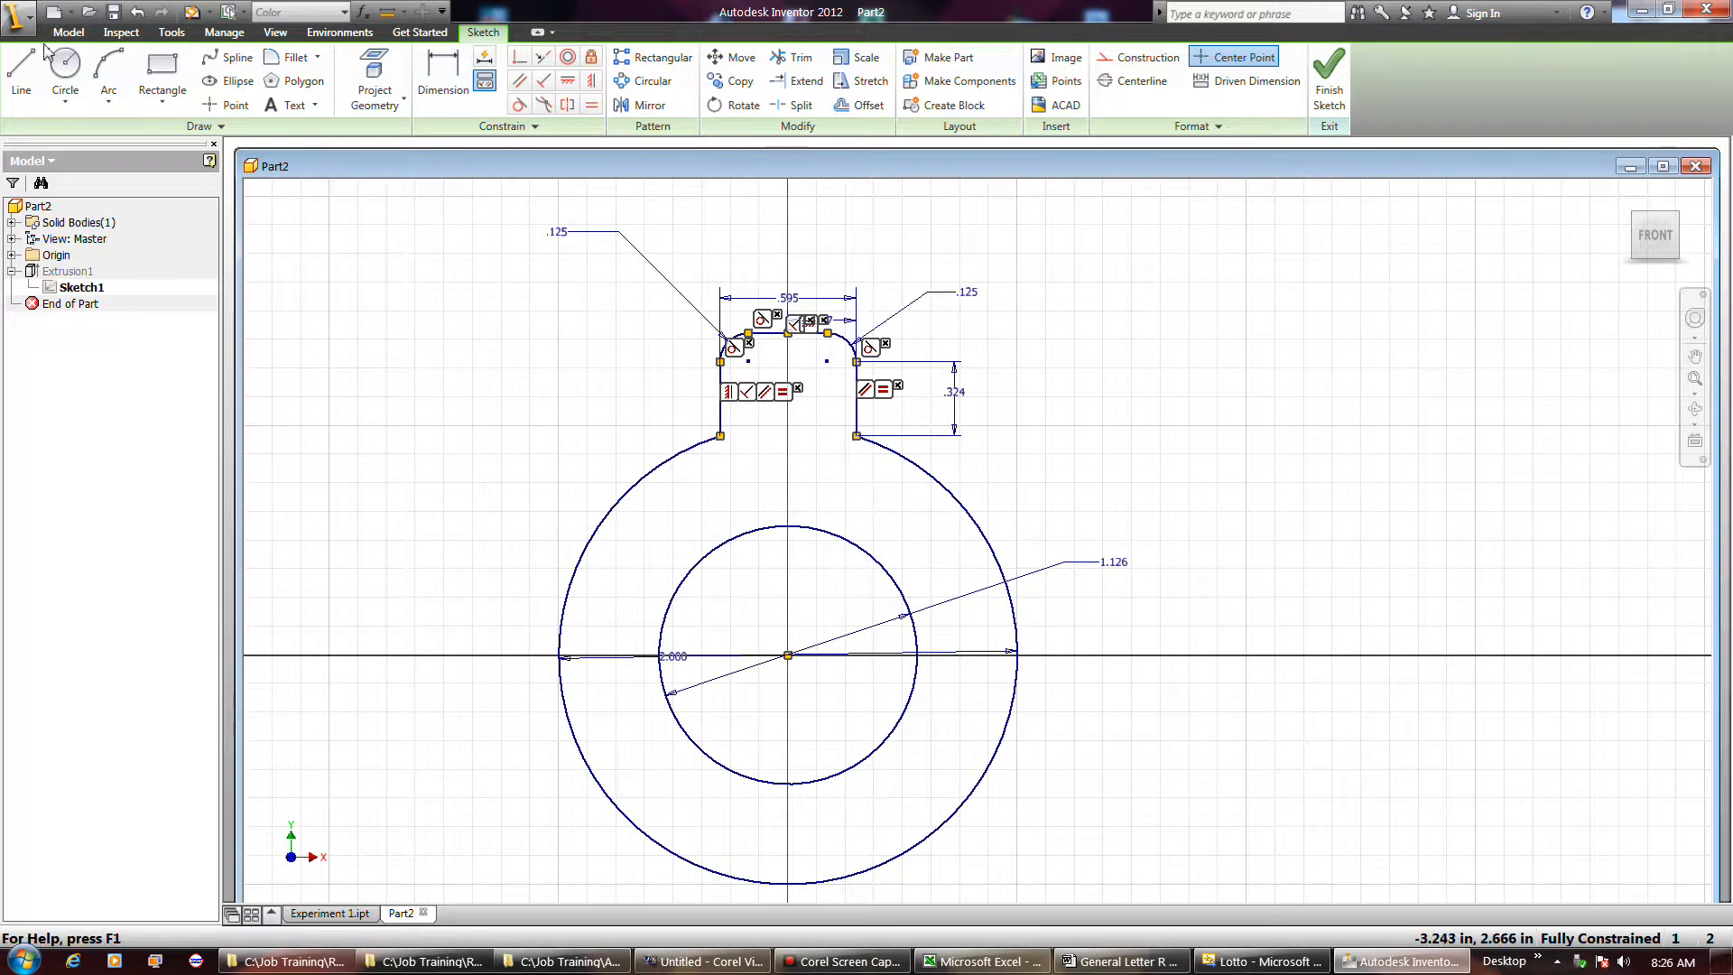
Look at the Auto Dimension settings for the sketch and close them without applying anything.
left_click(22, 65)
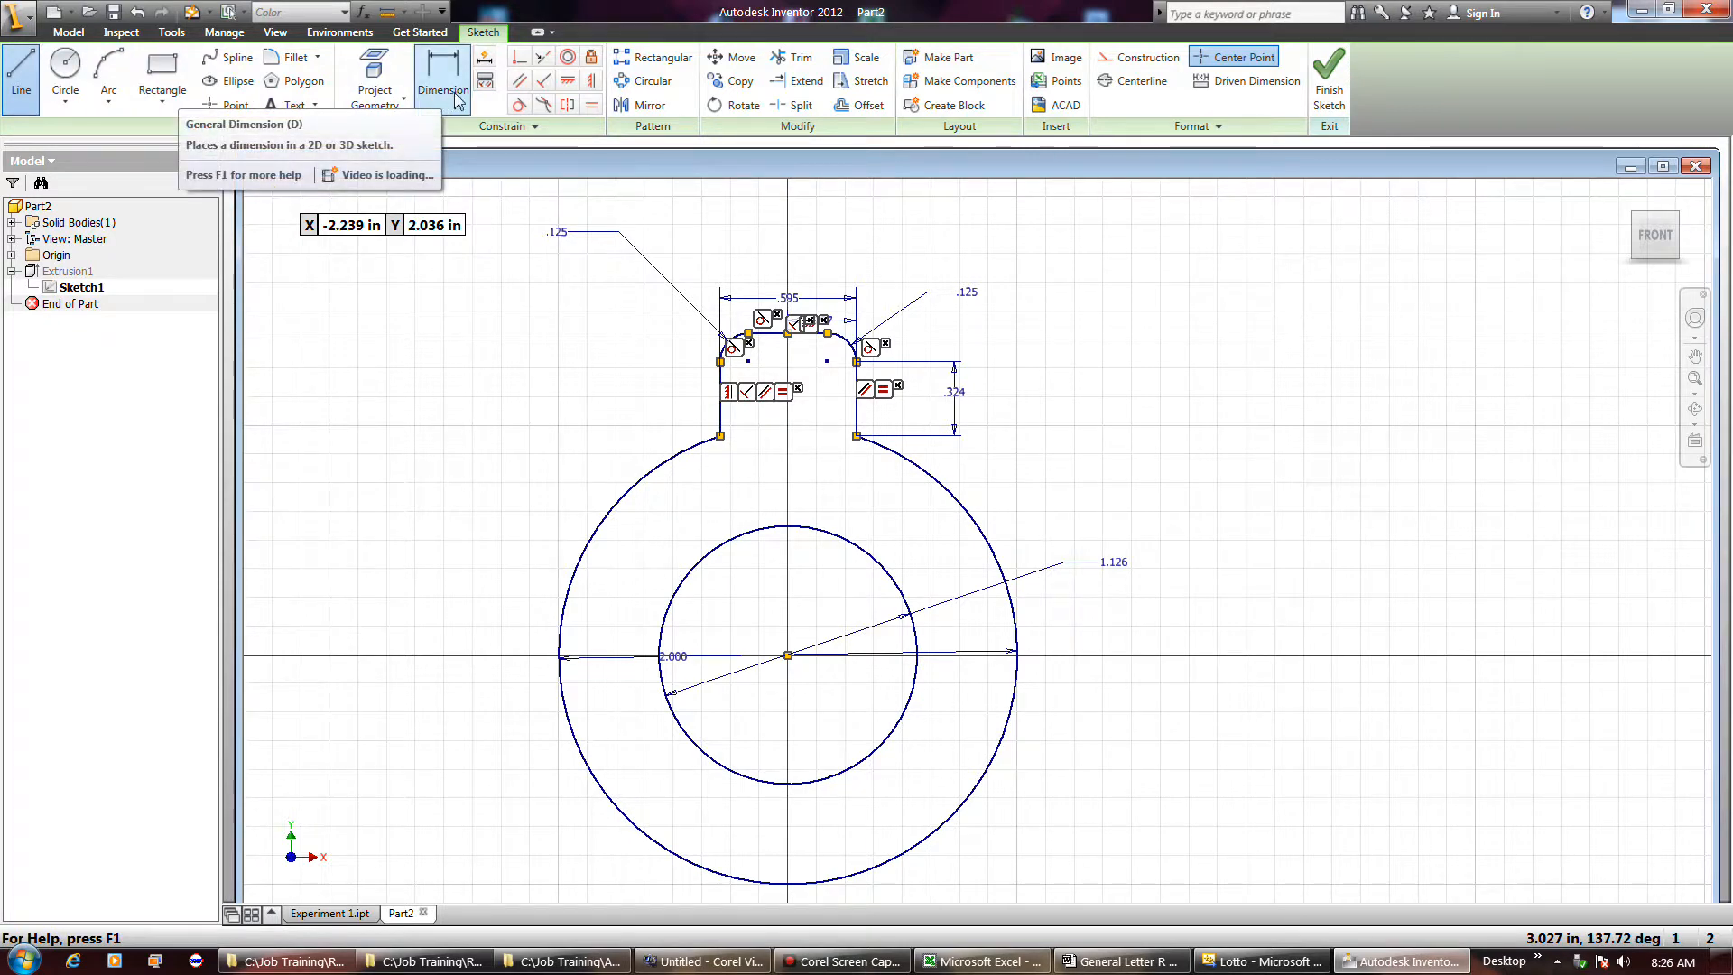
left_click(485, 59)
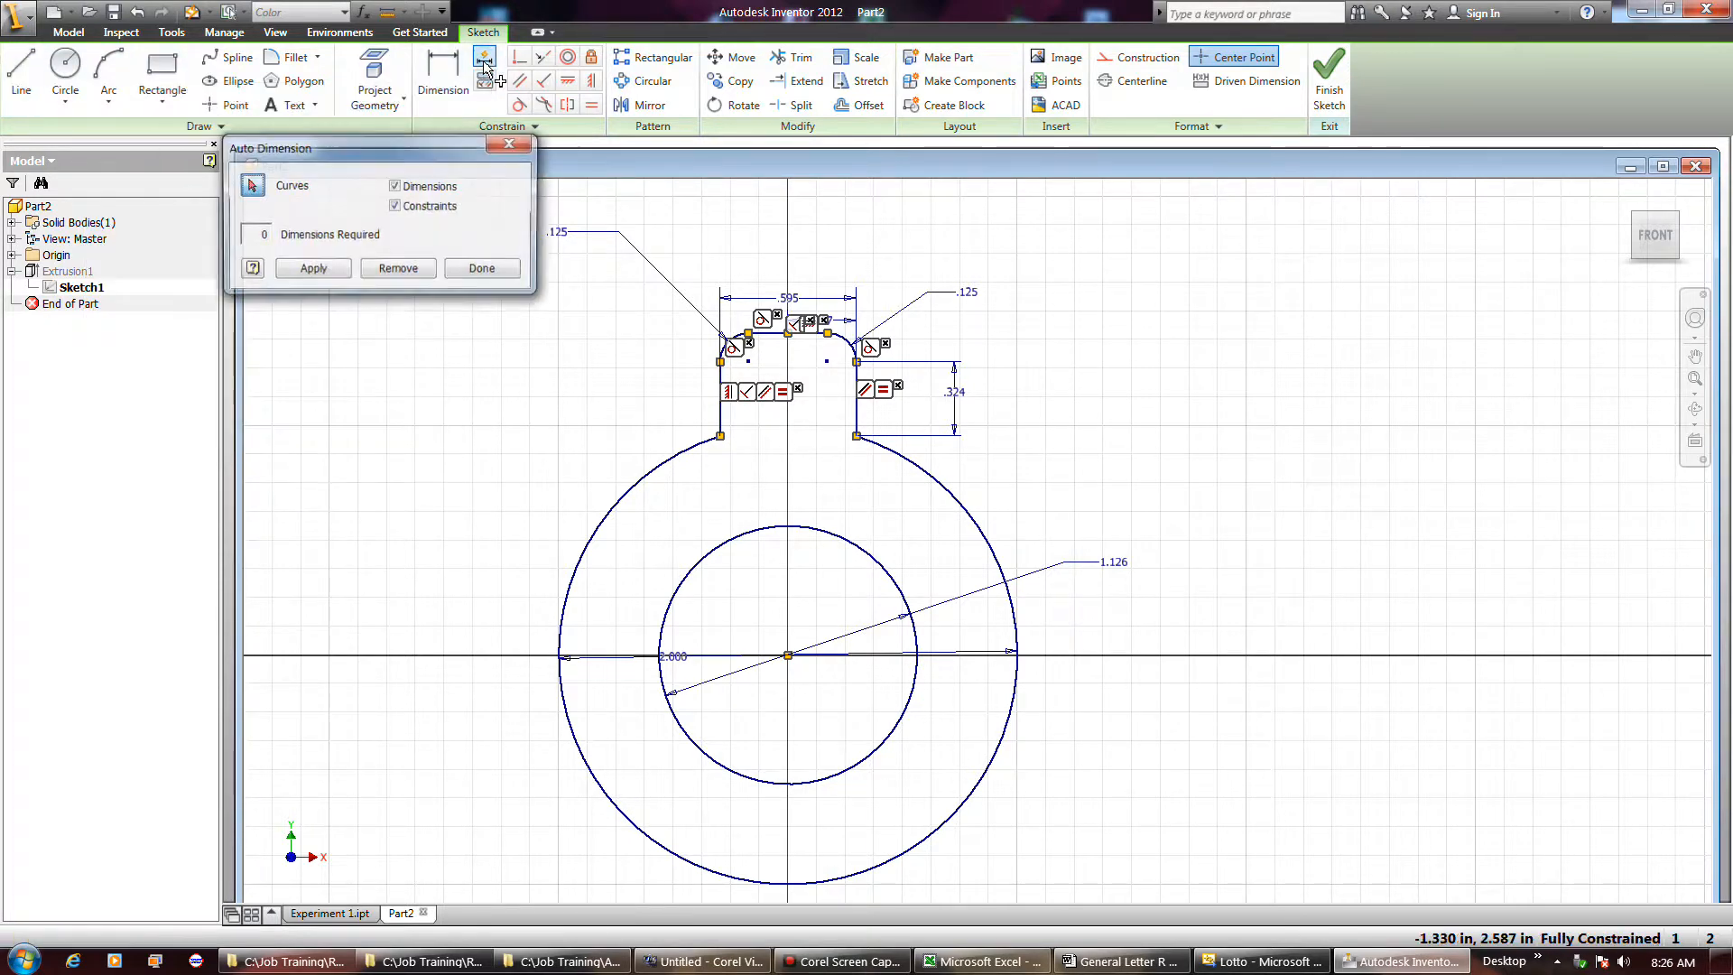
left_click(488, 271)
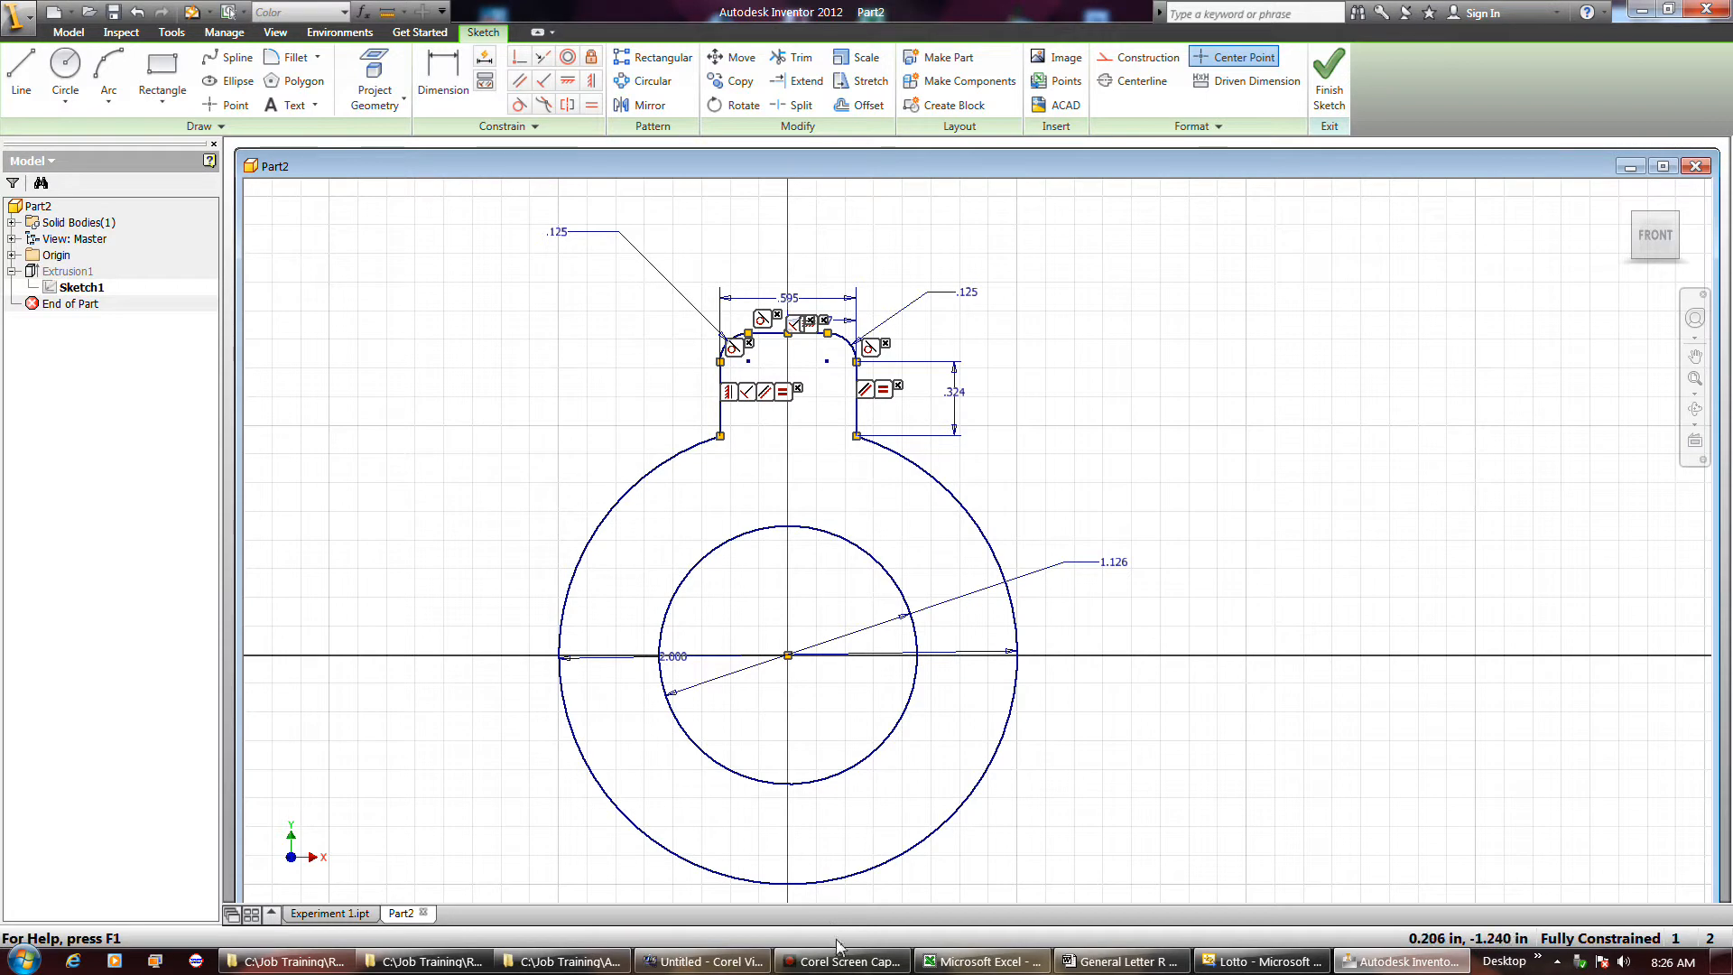
mouse_move(837, 964)
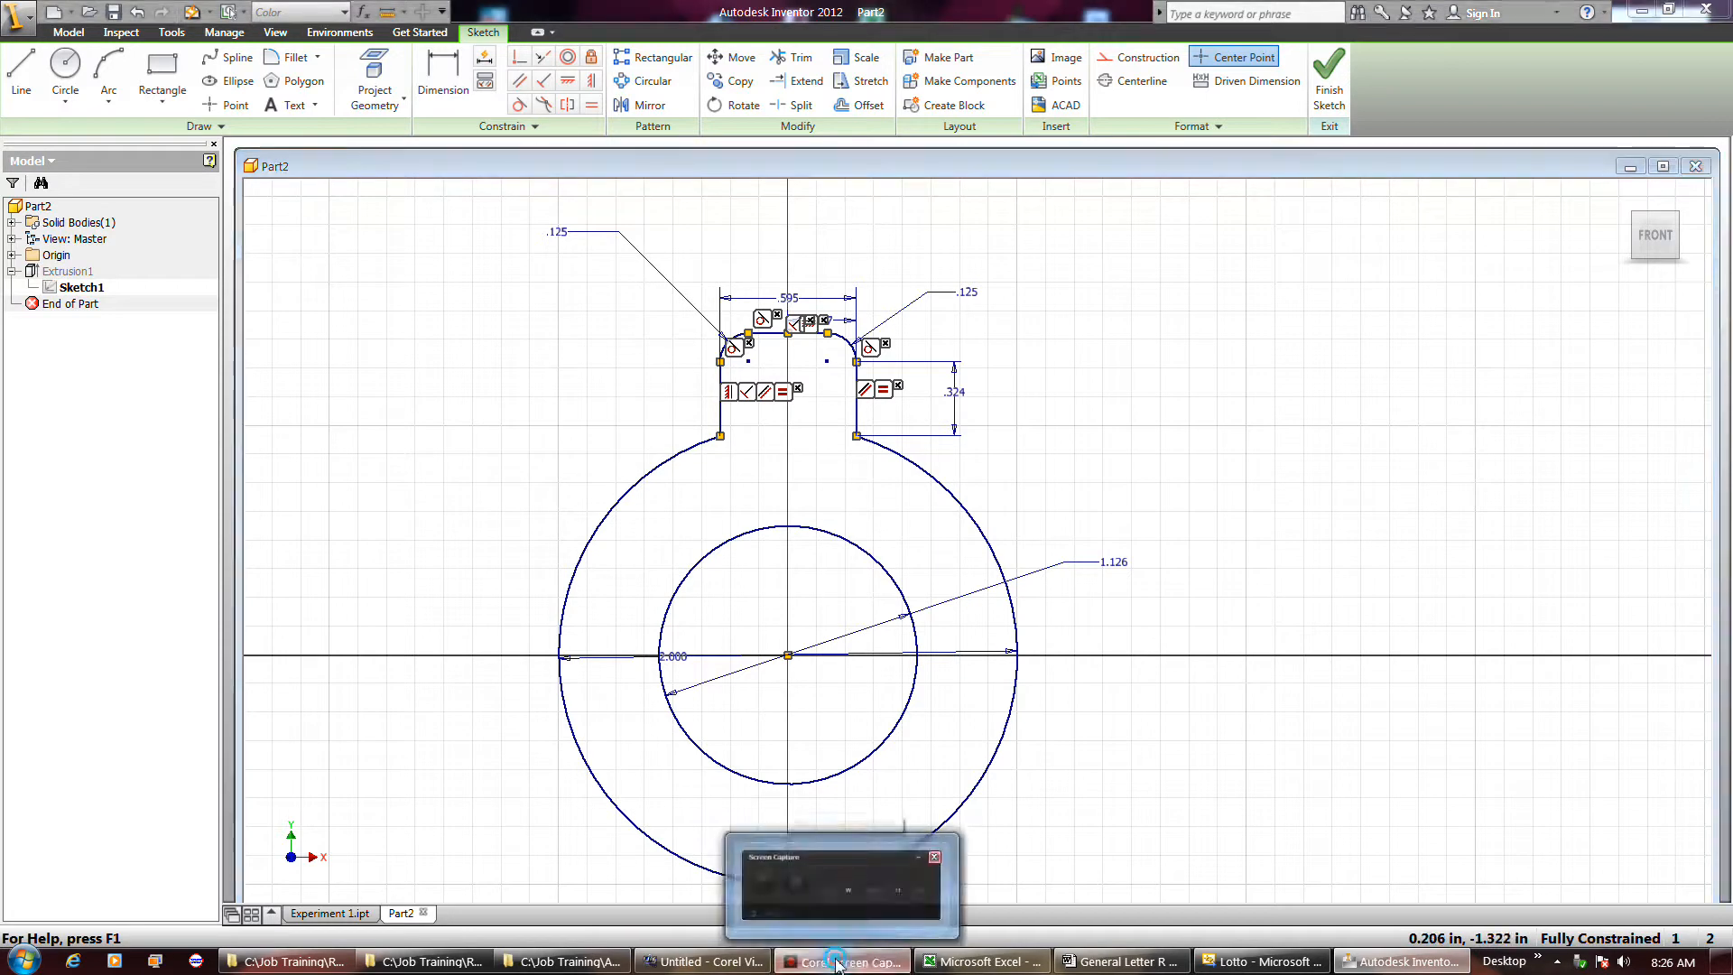
Hide the constraint symbols beside the key's two vertical sides and around its rounded corners.
left_click(798, 388)
left_click(898, 386)
left_click(886, 344)
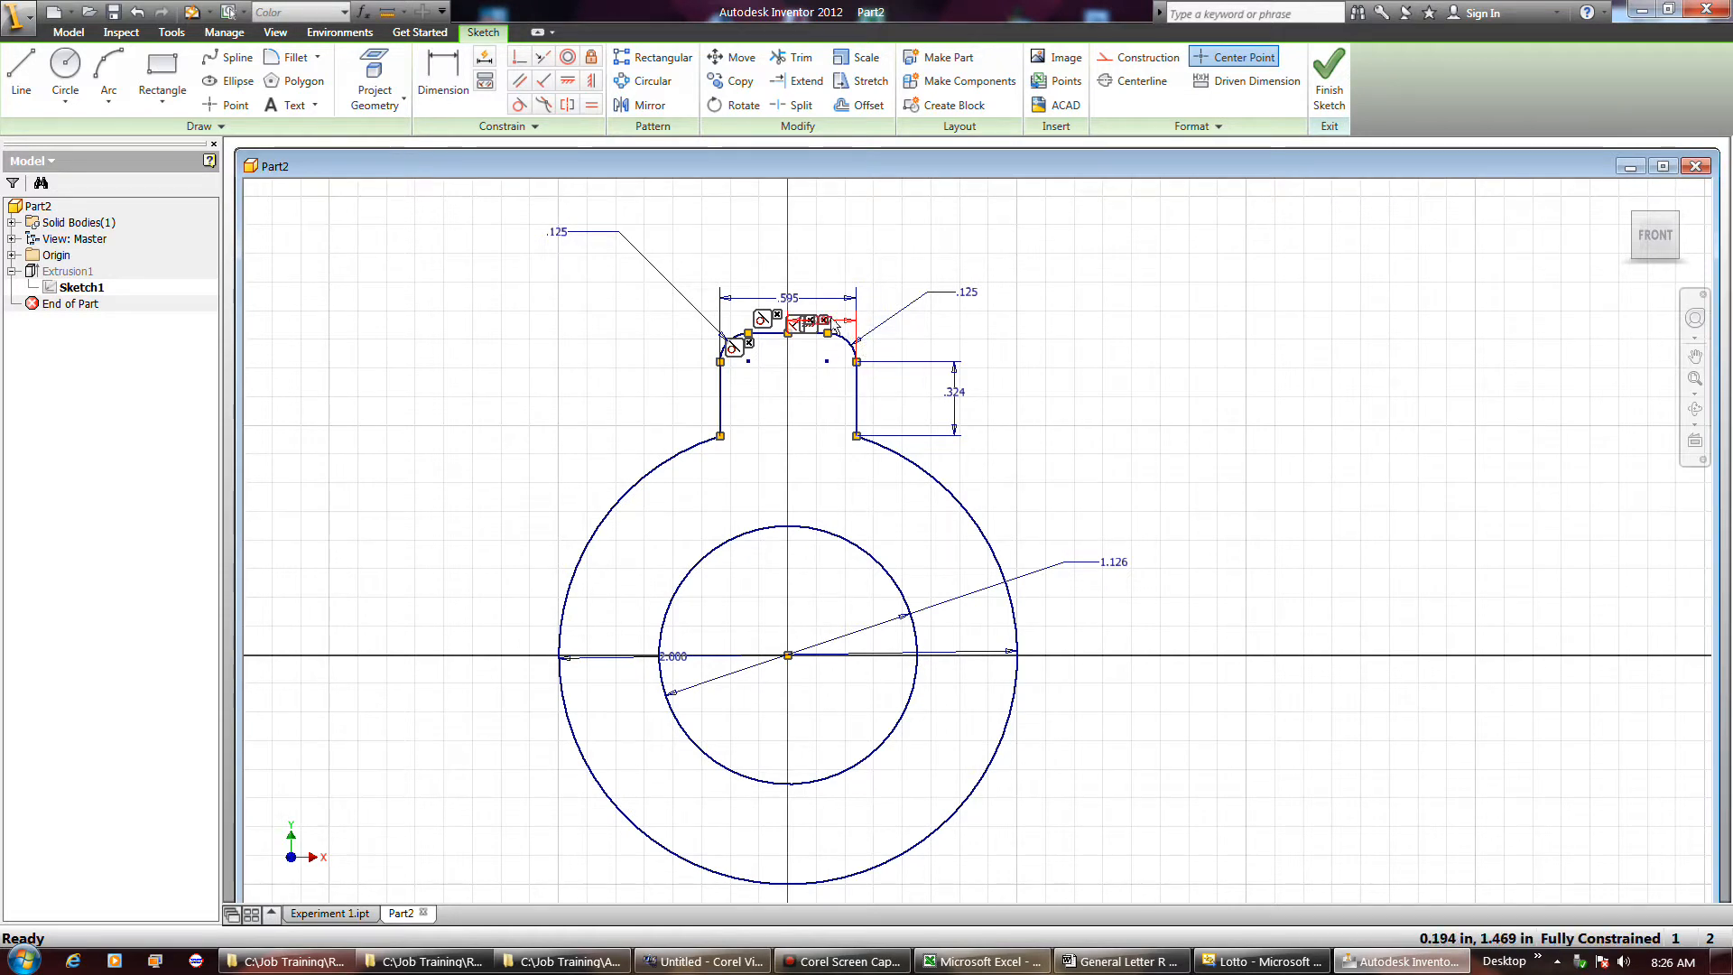
left_click(774, 313)
left_click(748, 342)
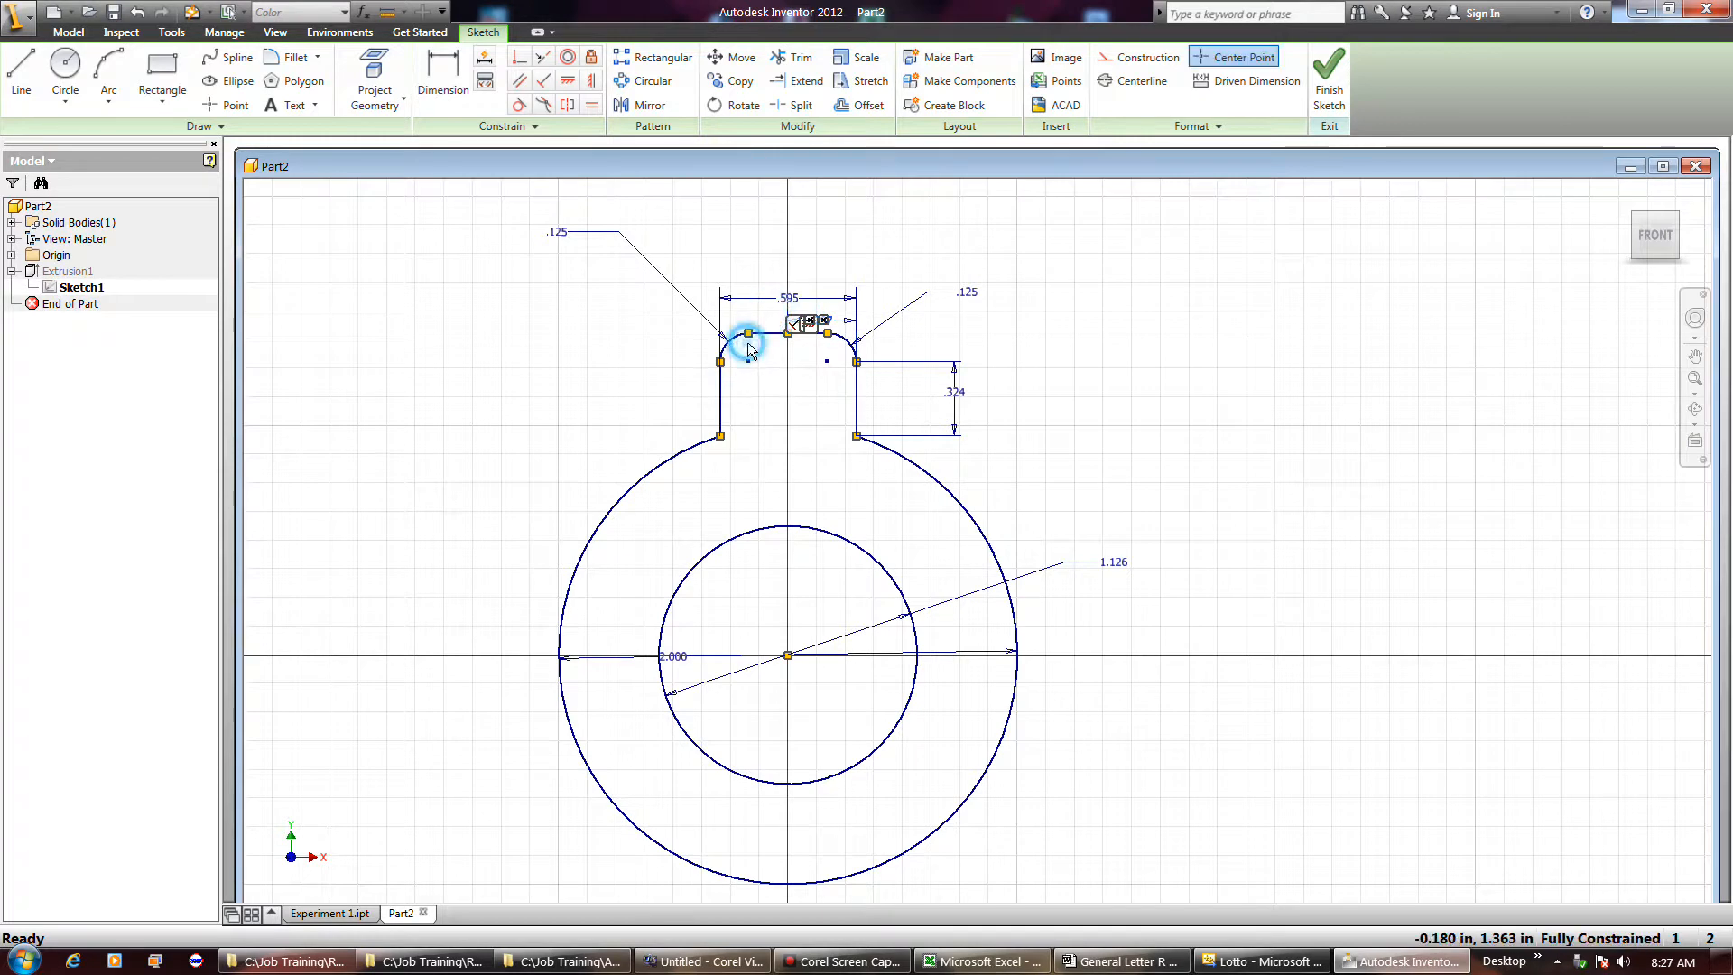
Examine the outer arc and the coincident points at the ends of the key's left side.
left_click(1045, 400)
left_click(1032, 413)
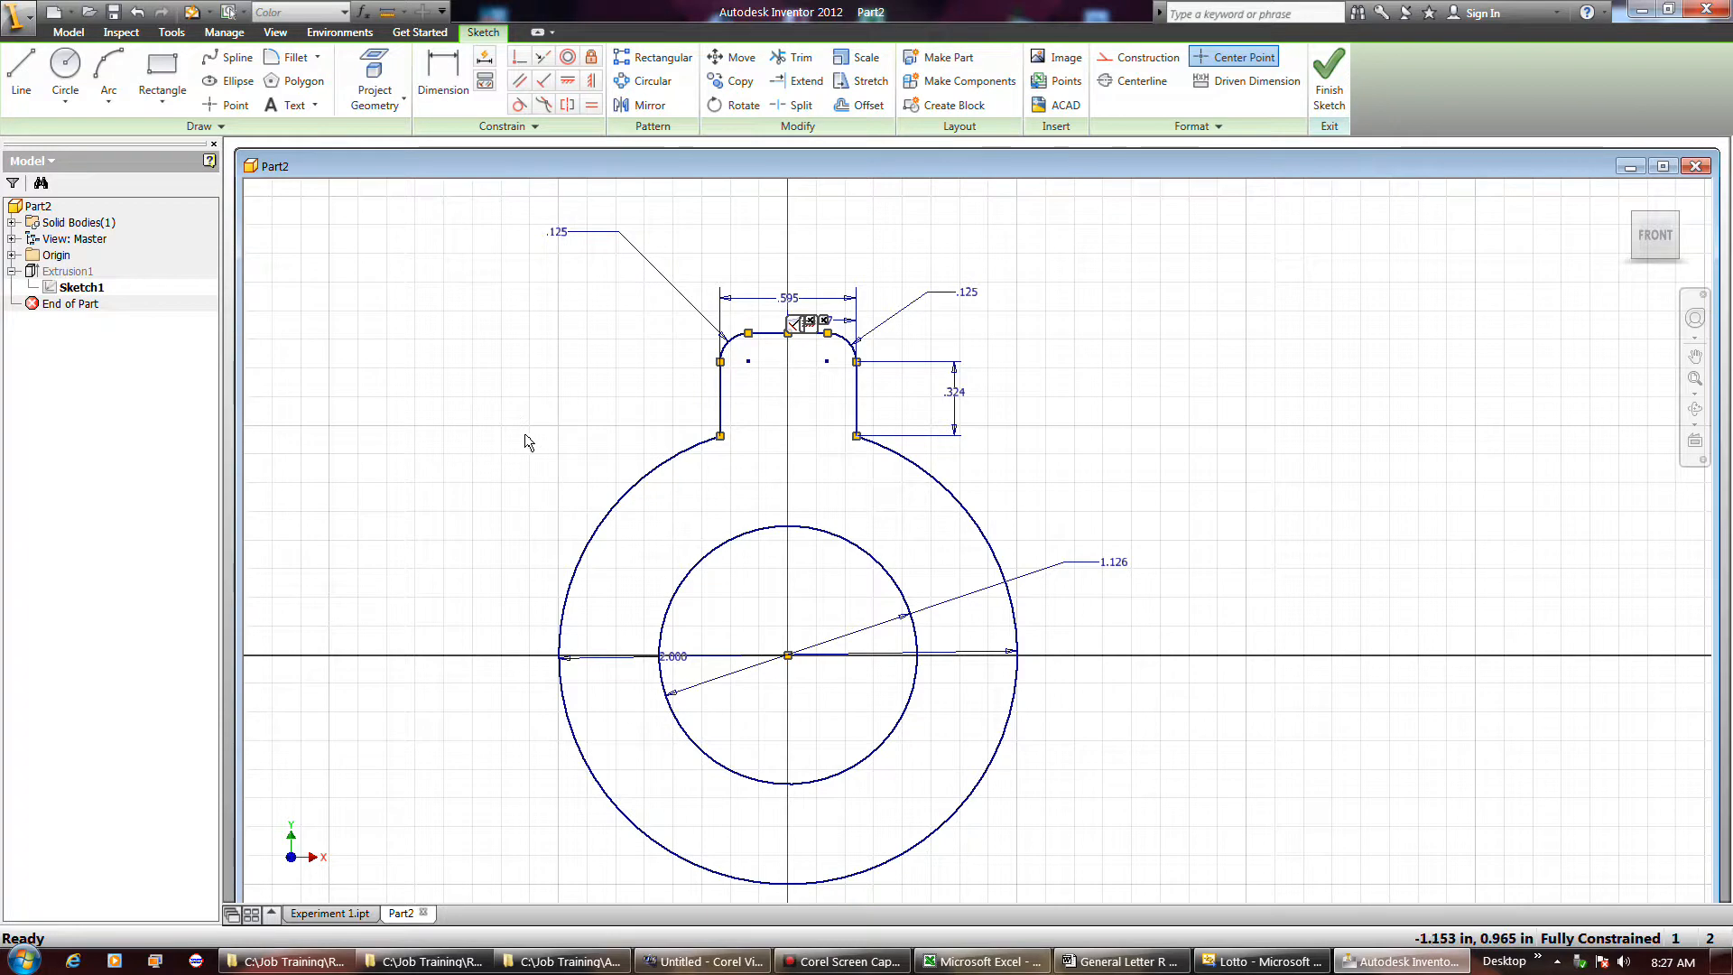
left_click(621, 486)
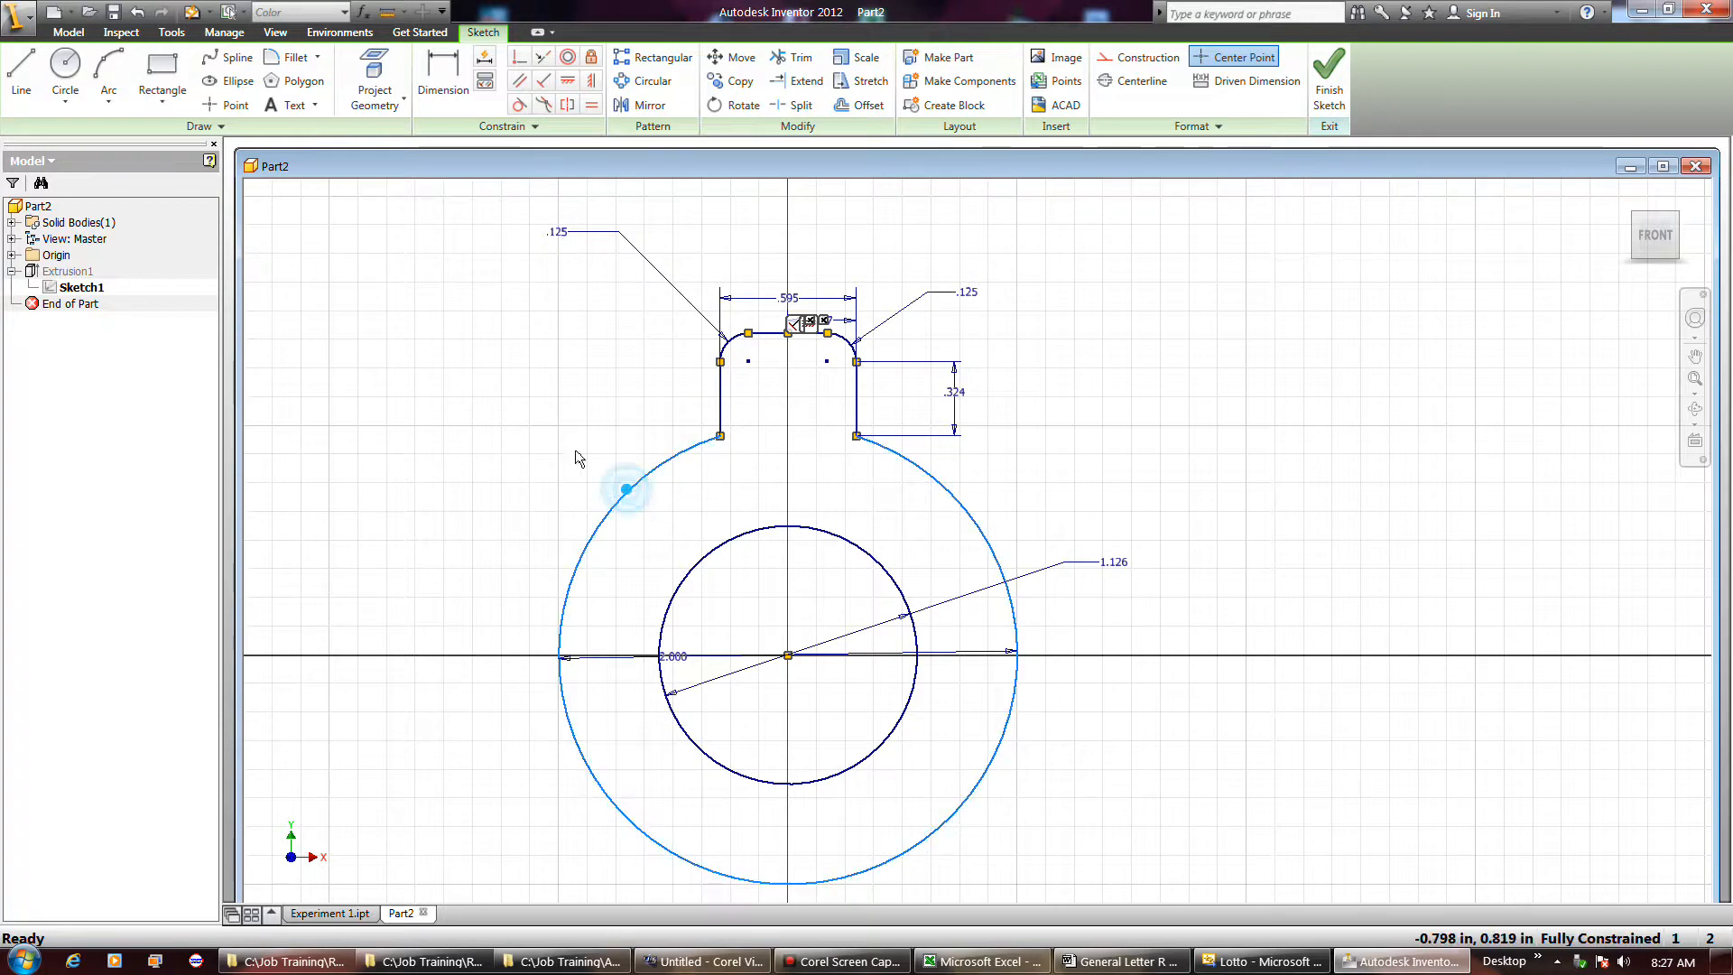
left_click(552, 438)
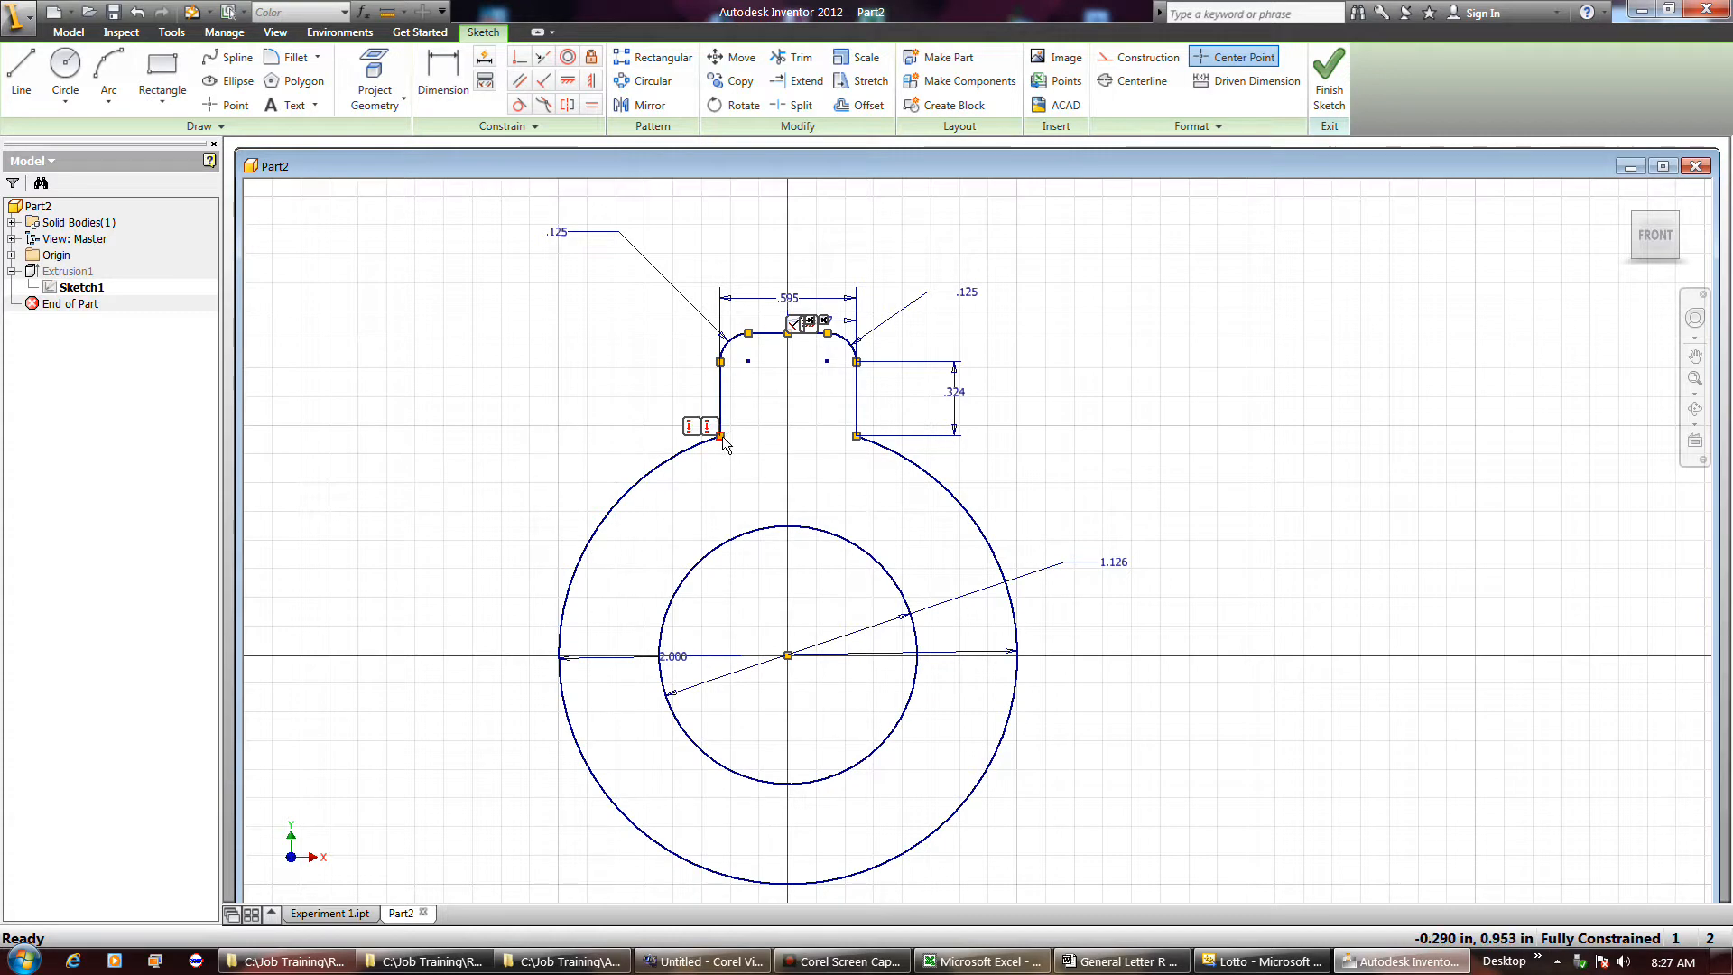
left_click(722, 366)
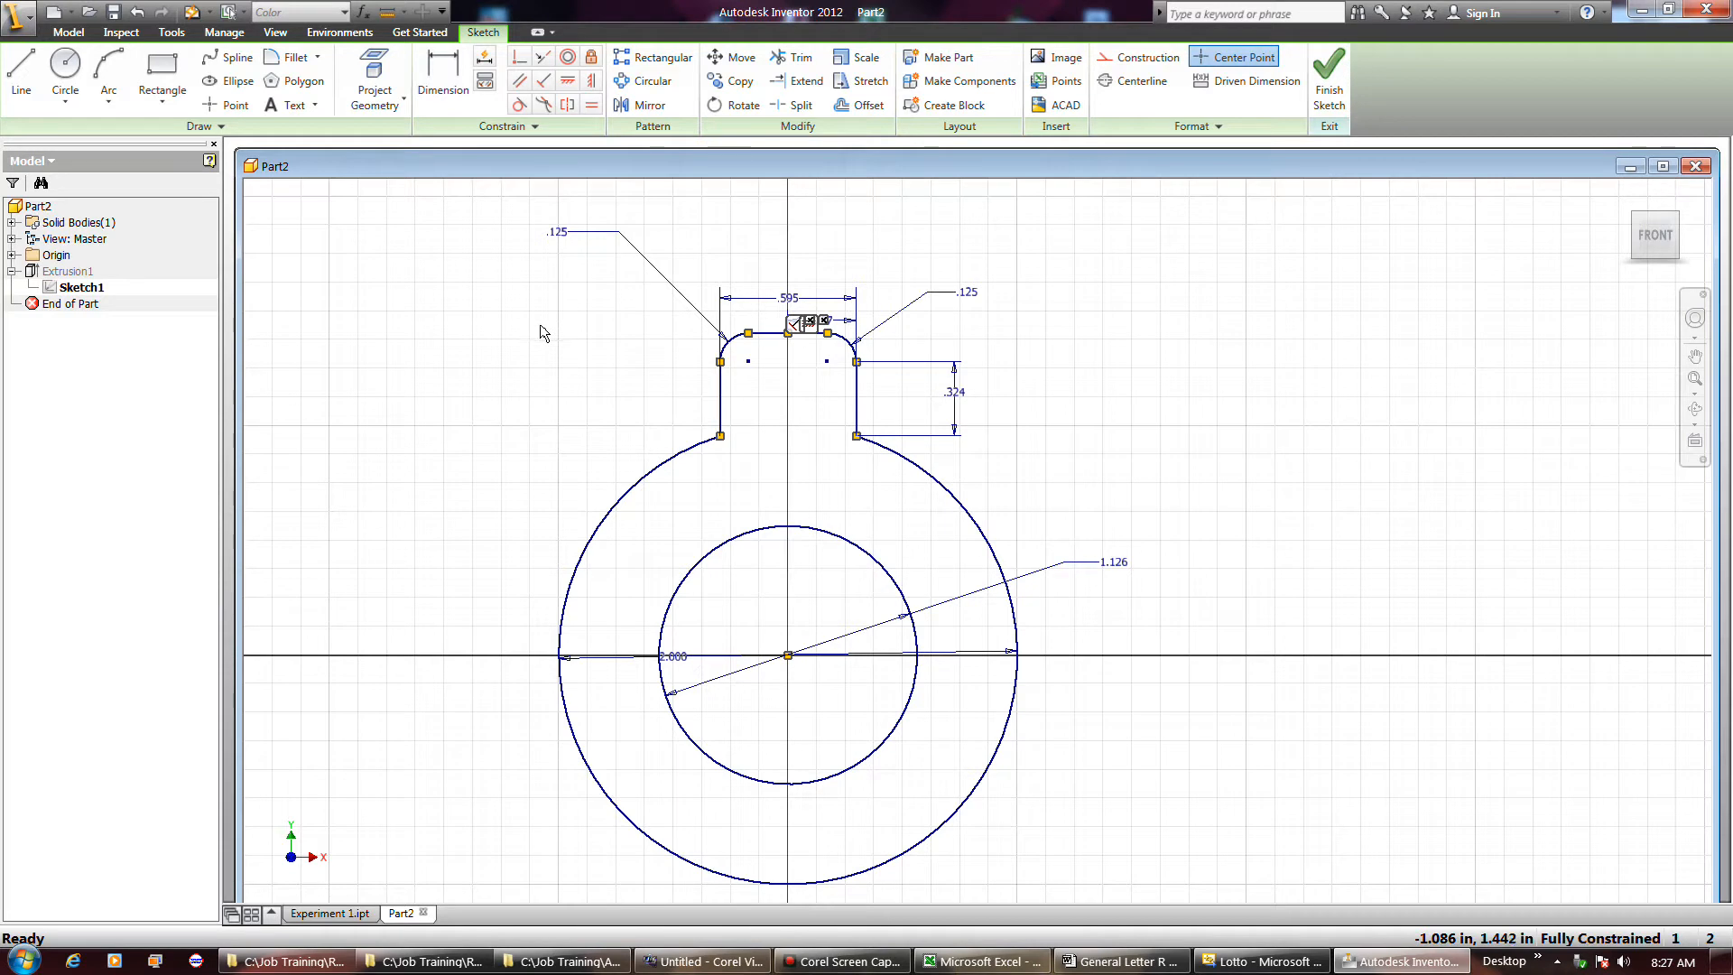
Finish and reopen the extrusion's sketch, and hide the remaining constraint symbols above the key's top edge.
left_click(1331, 99)
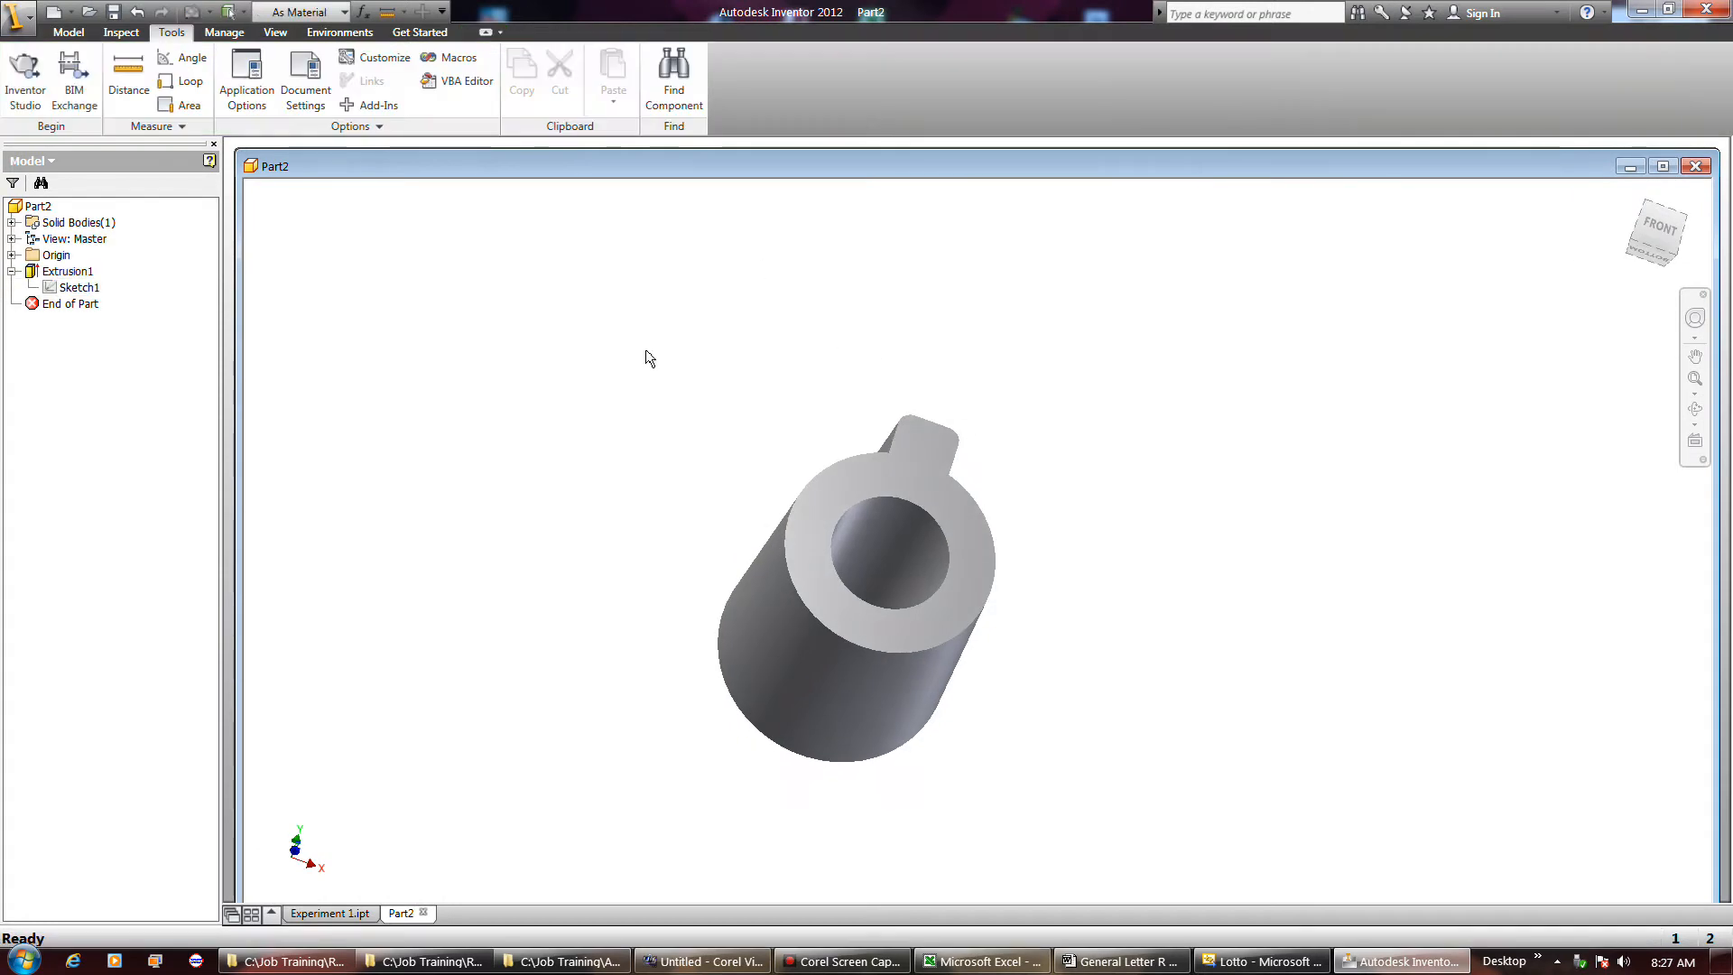
double_click(79, 287)
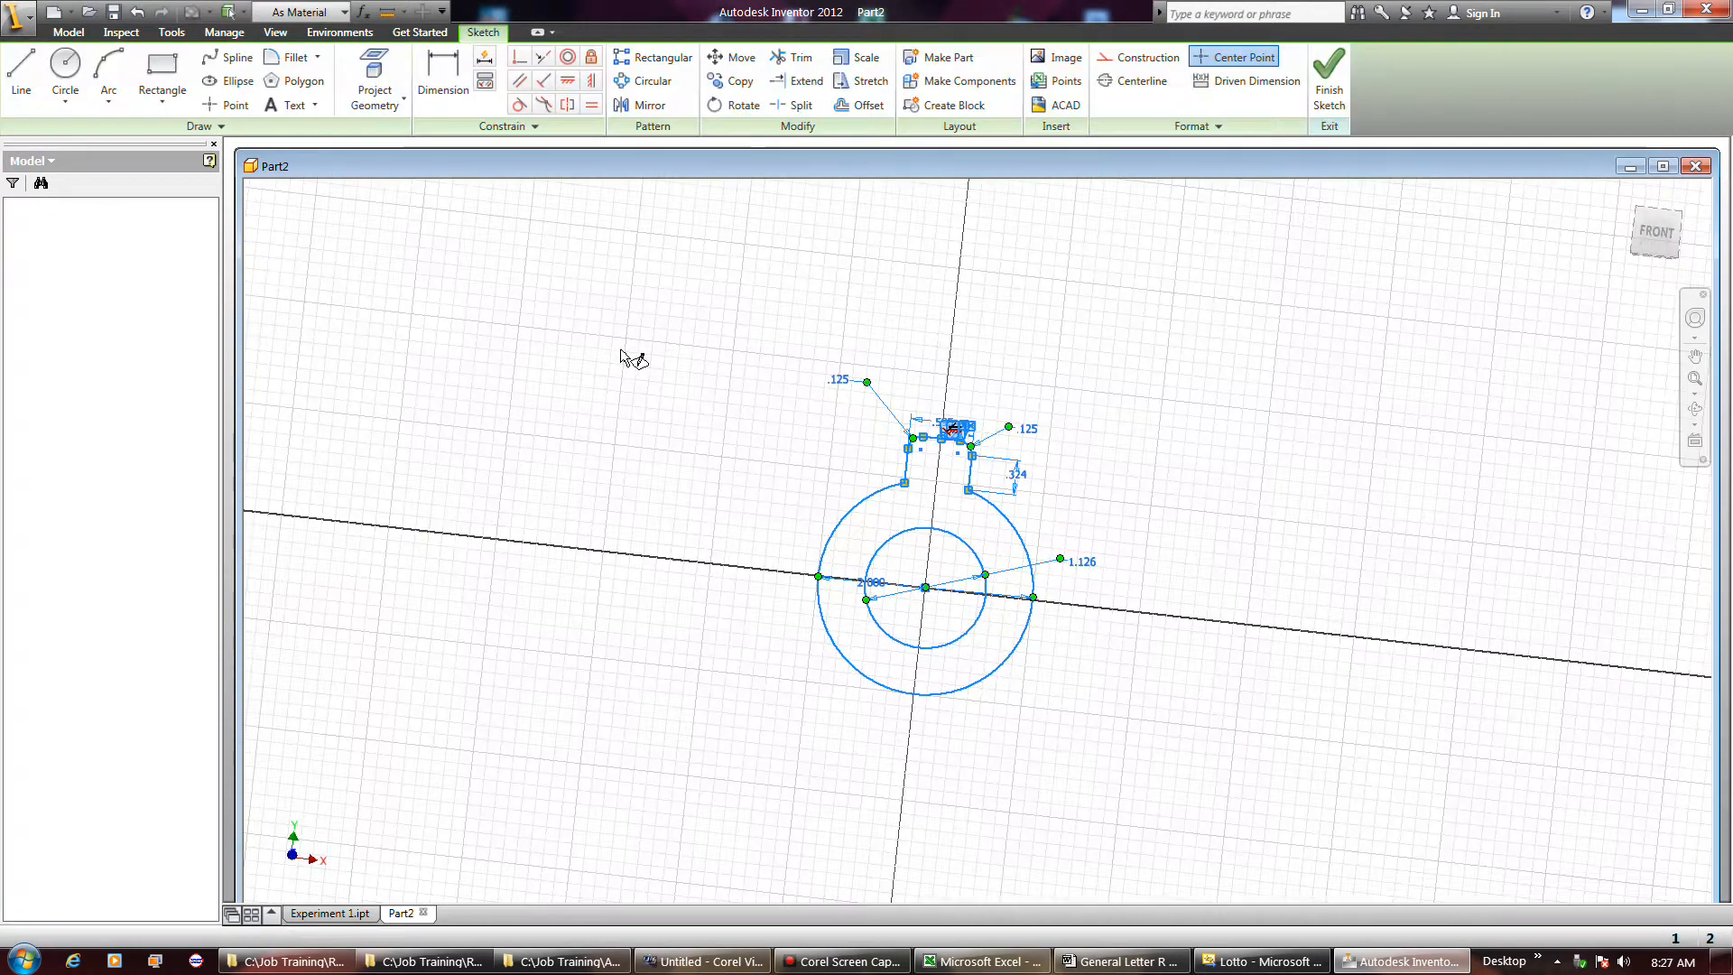
scroll(1017, 468, "up", 6)
scroll(1018, 476, "down", 3)
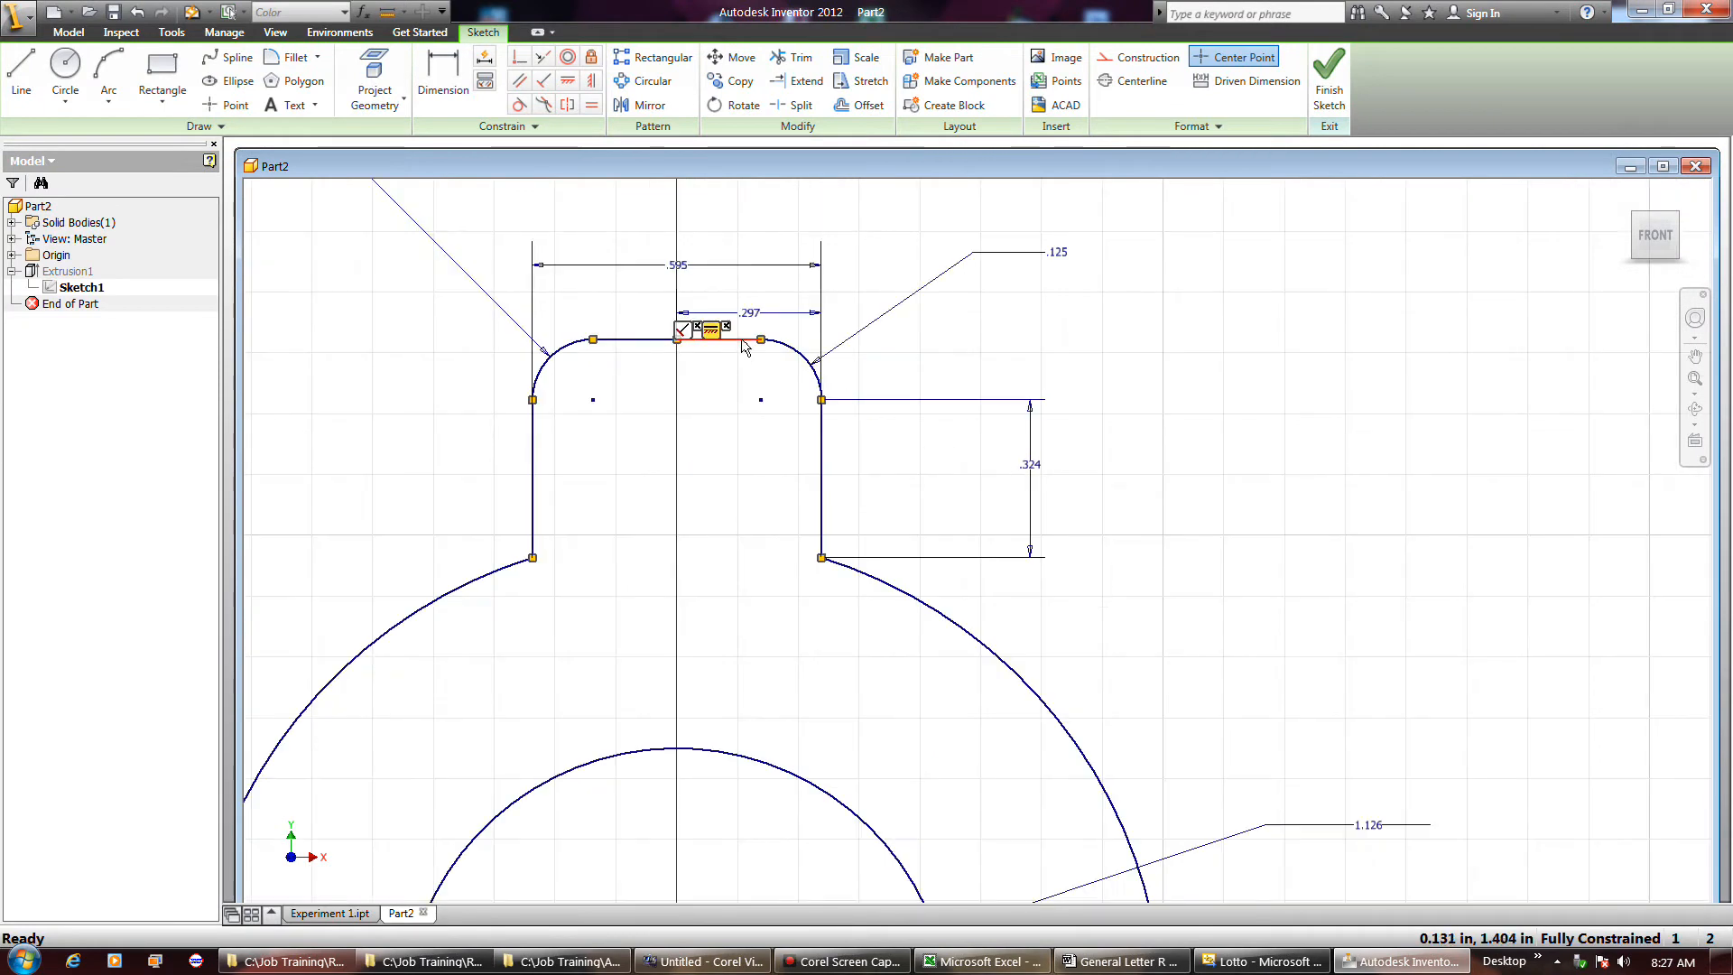
scroll(713, 336, "up", 2)
left_click(716, 334)
left_click(661, 332)
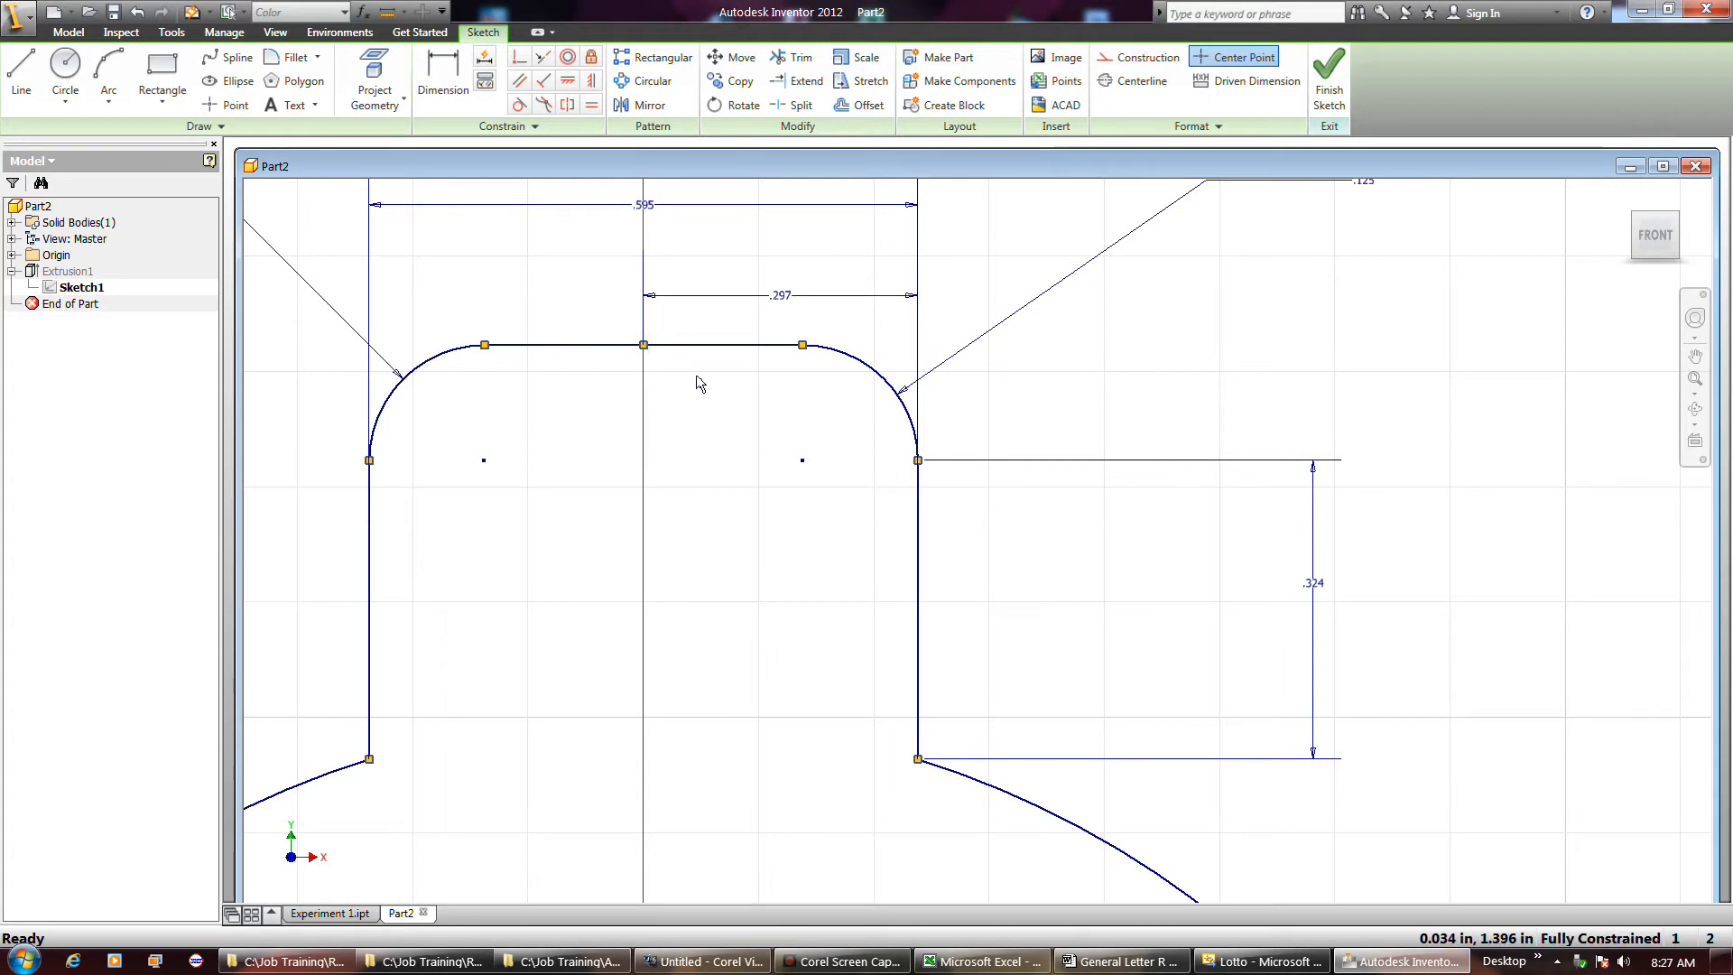
Bring up the customization options for the Show Constraints command.
scroll(1015, 397, "down", 3)
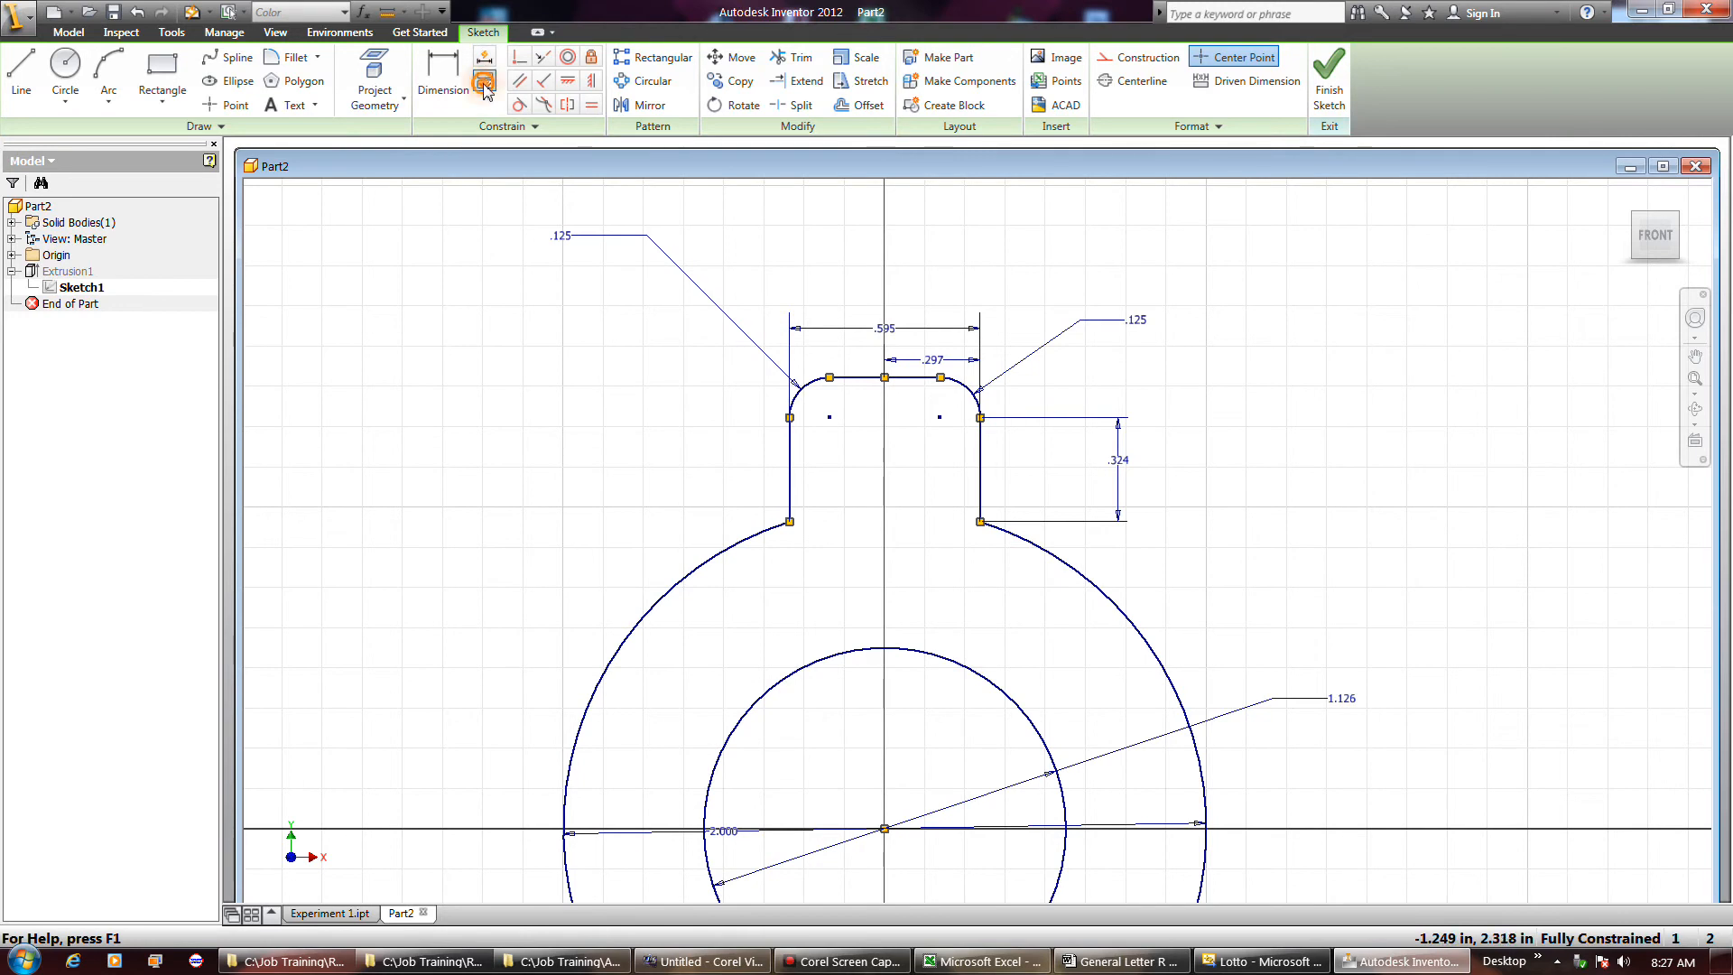
right_click(486, 90)
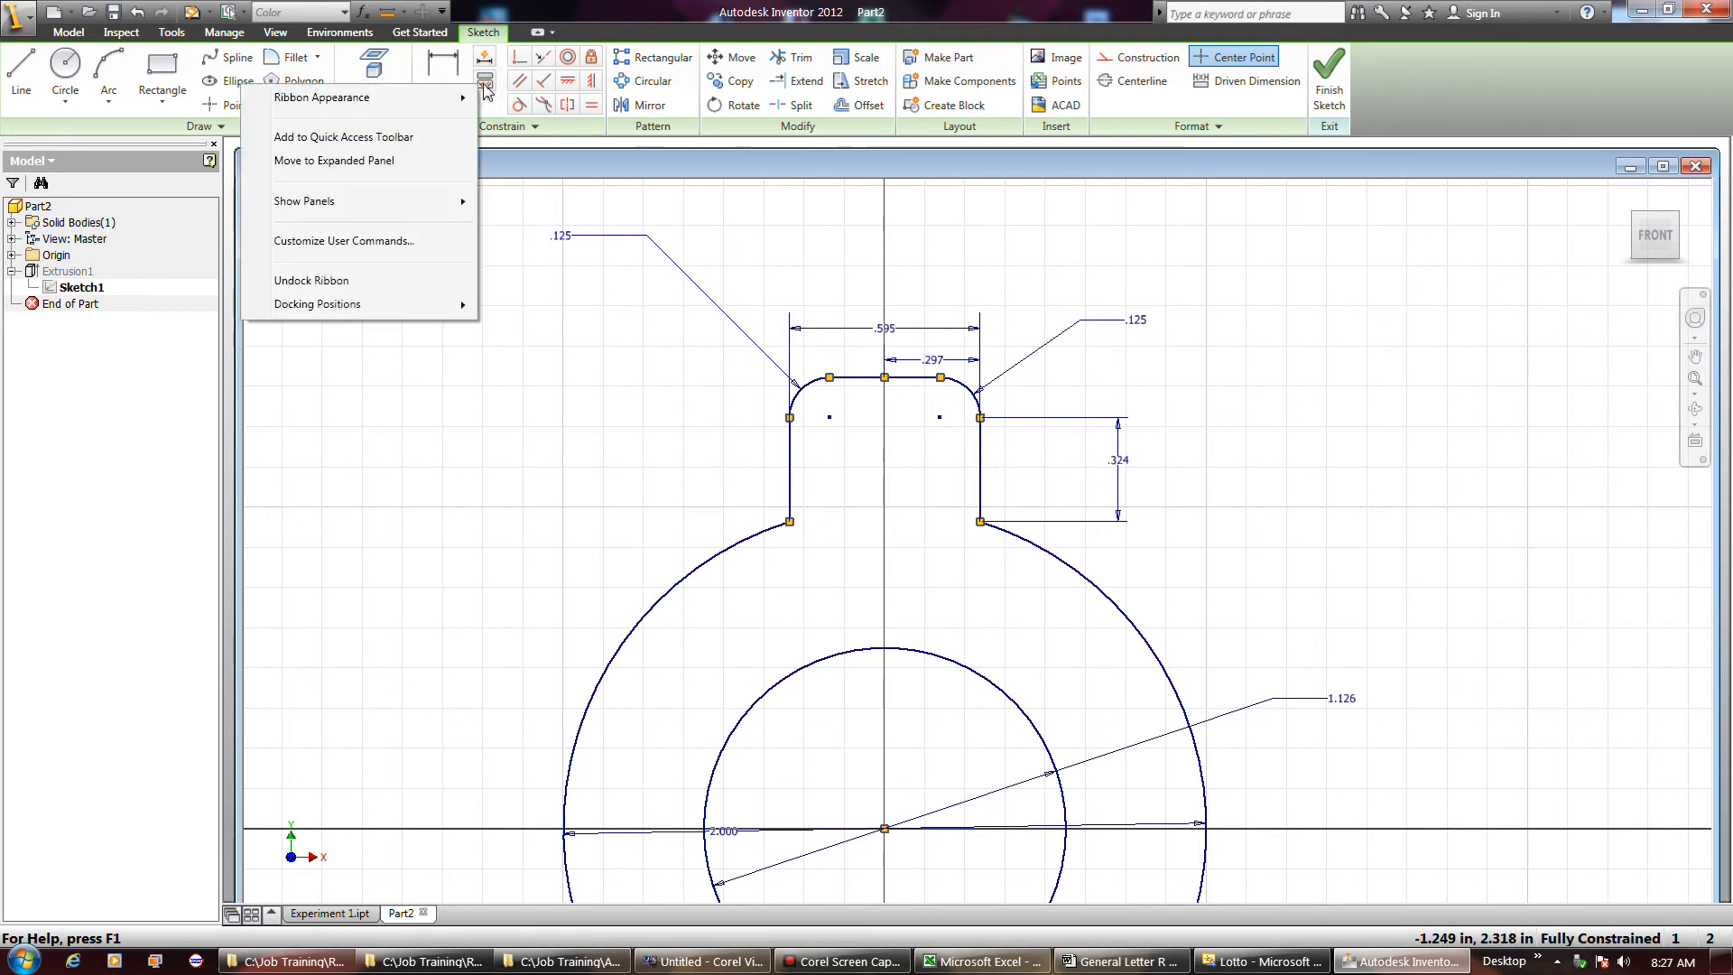